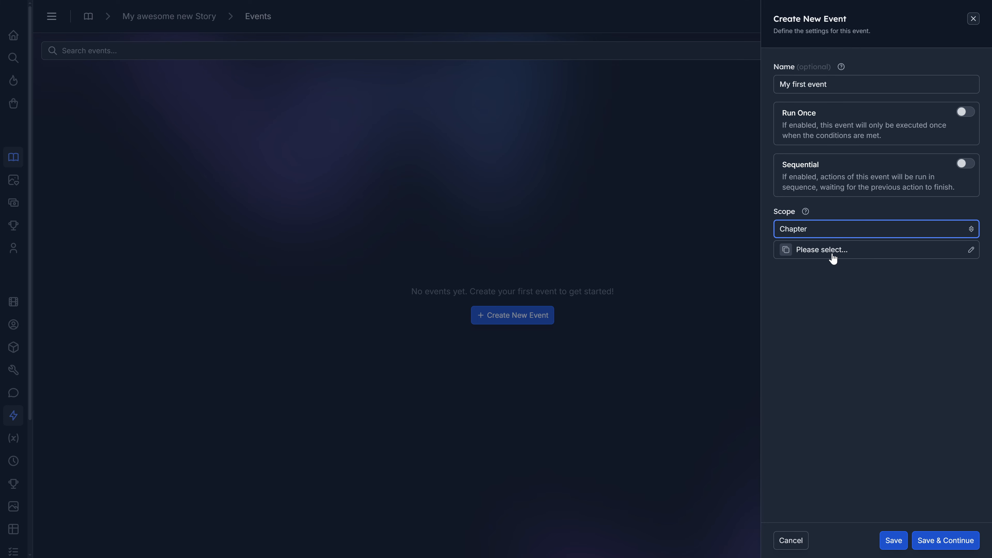
# - Set the chapter for the new event's scope to Prologue
pyautogui.click(832, 252)
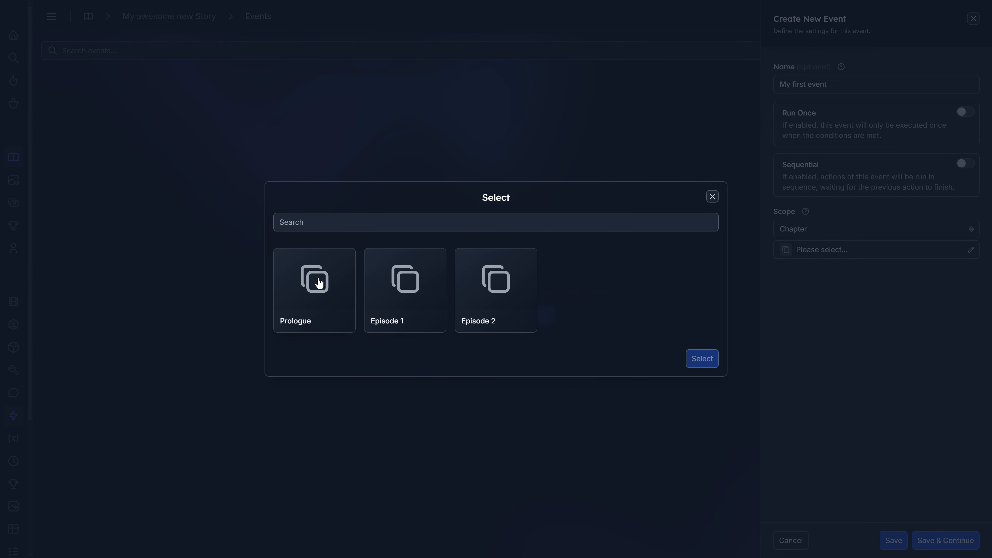
pyautogui.click(318, 283)
pyautogui.click(702, 358)
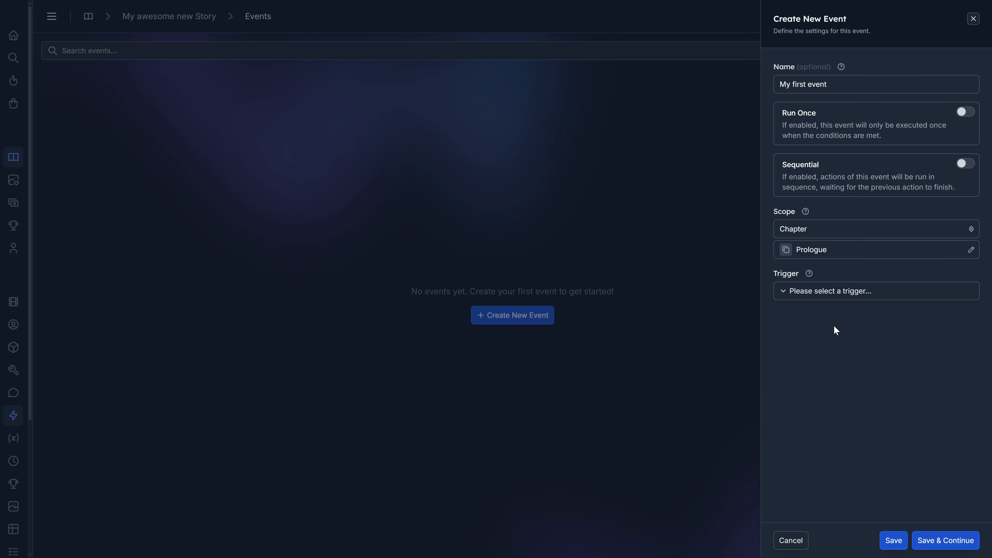
# - Review the available triggers and their filter groups, and set the event's trigger to Chapter has Started
pyautogui.click(830, 295)
pyautogui.scroll(-5, 547, 199)
pyautogui.scroll(5, 531, 239)
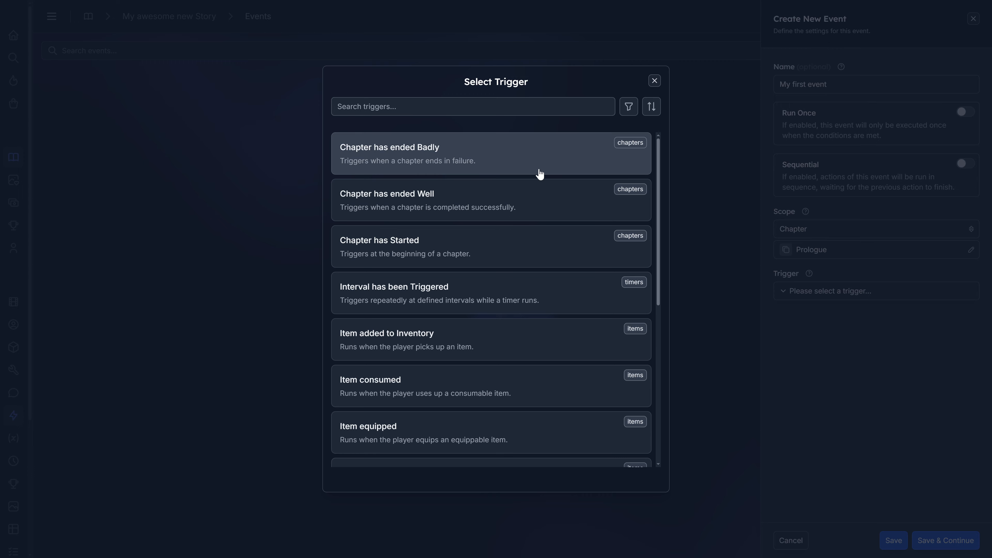
pyautogui.click(460, 109)
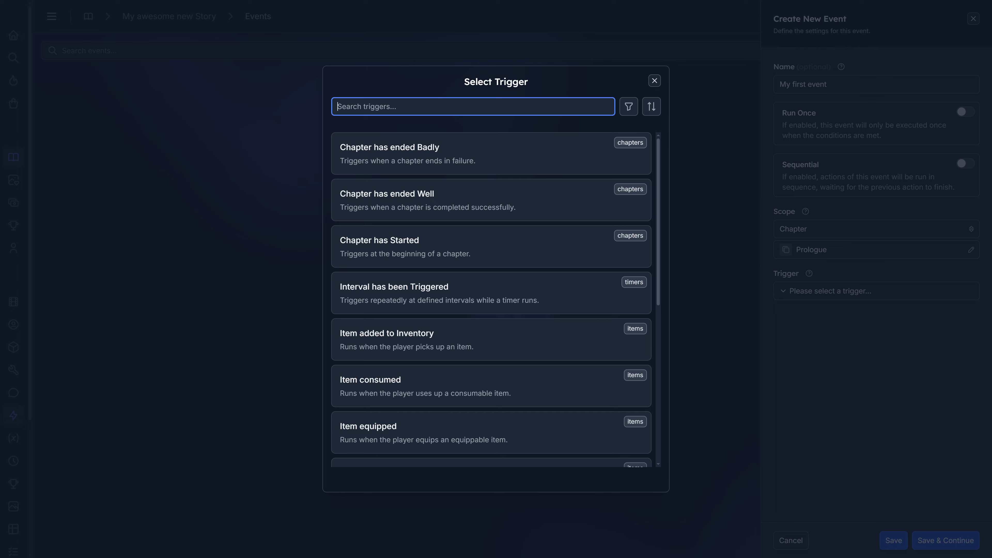
pyautogui.click(627, 108)
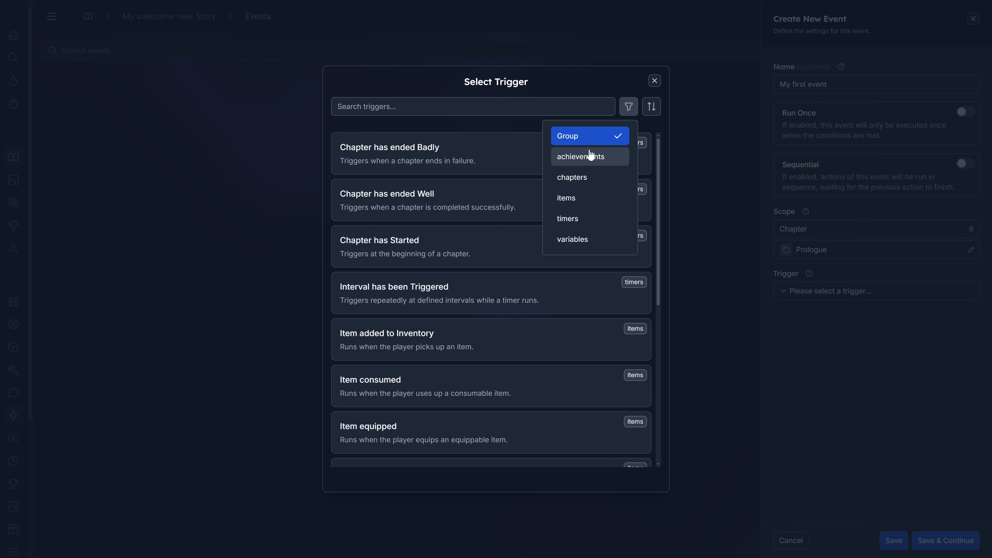
pyautogui.click(627, 104)
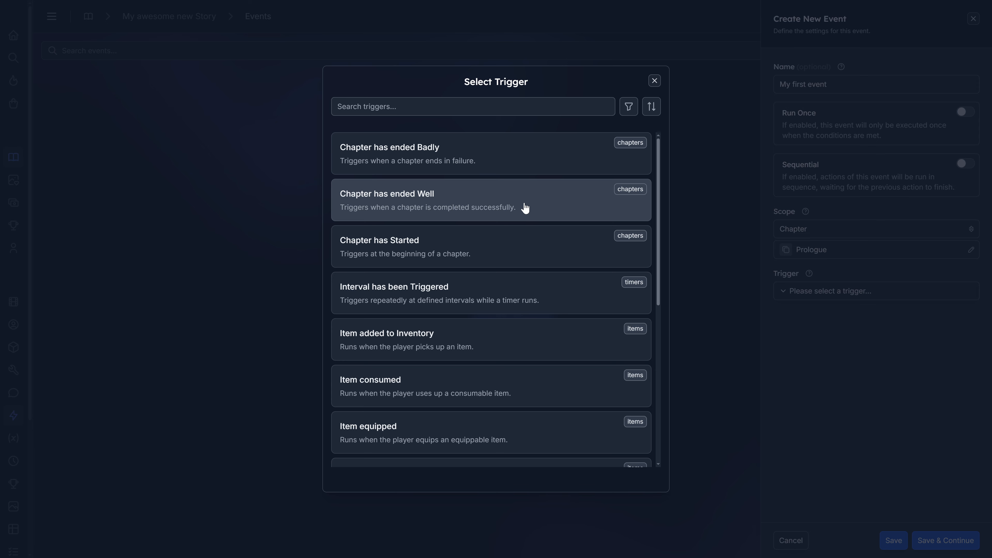
pyautogui.scroll(-1, 526, 208)
pyautogui.scroll(1, 463, 202)
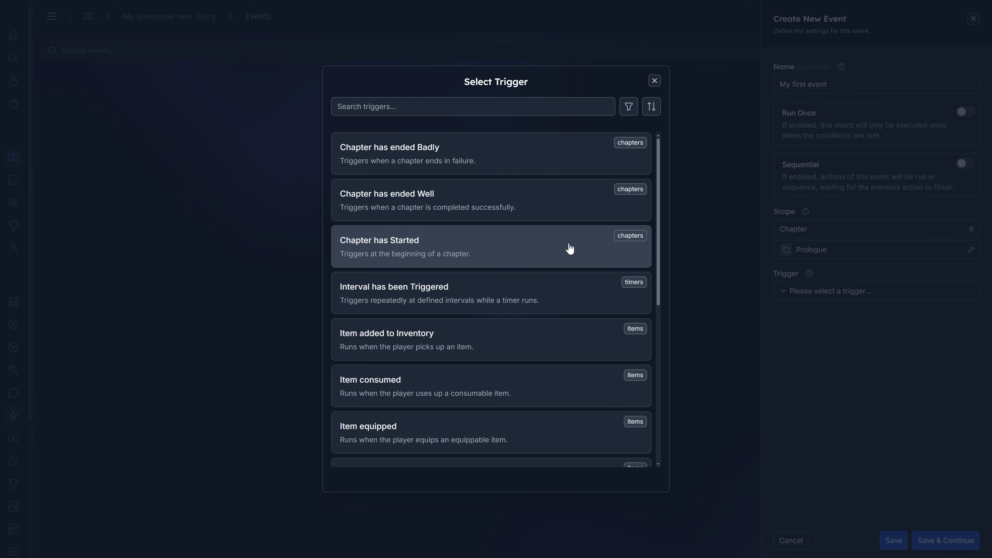
pyautogui.scroll(-10, 569, 248)
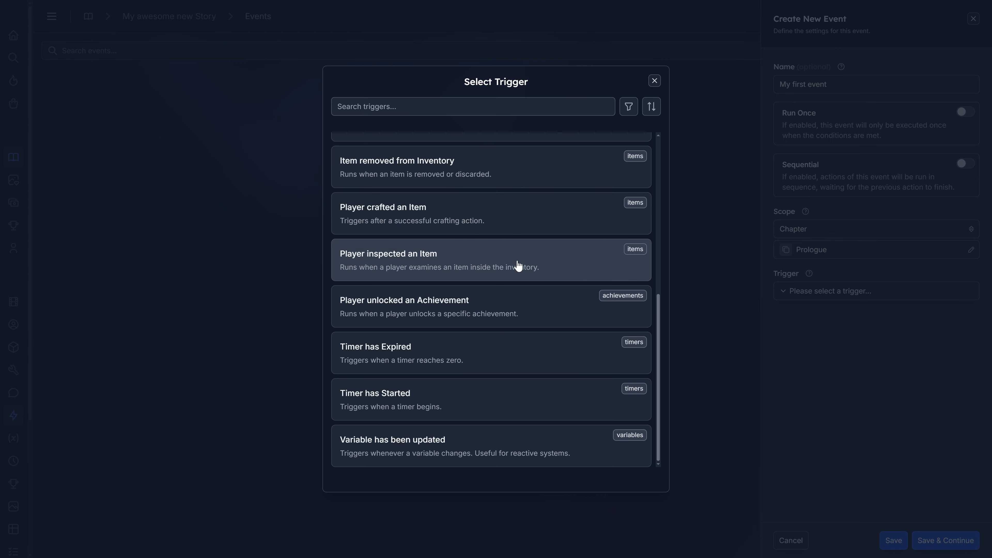
pyautogui.scroll(3, 474, 383)
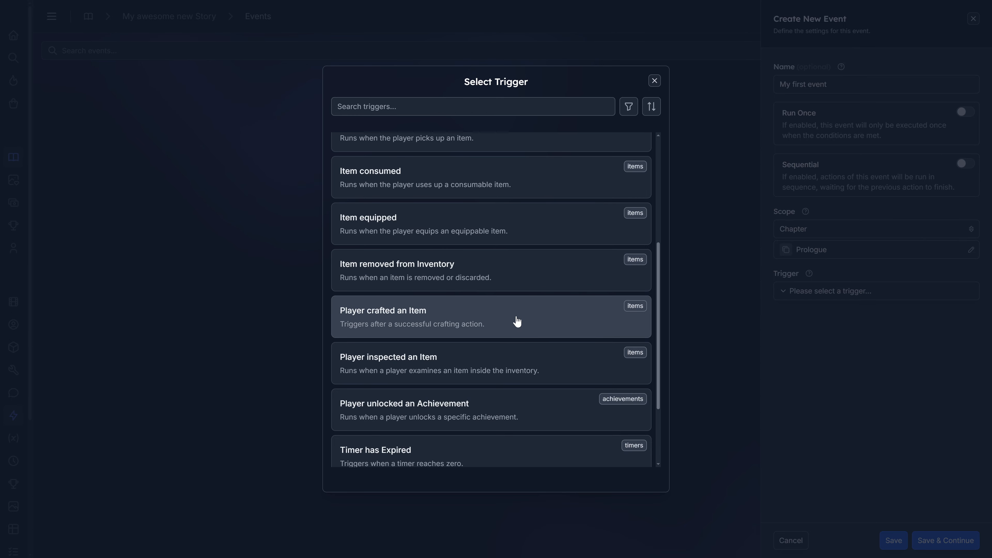
pyautogui.scroll(-1, 516, 322)
pyautogui.scroll(7, 516, 322)
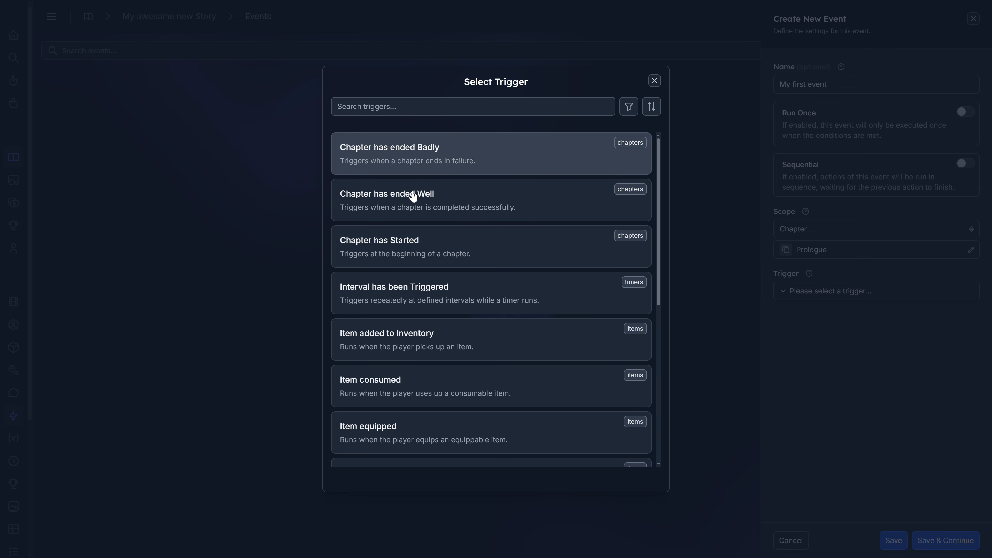
pyautogui.click(428, 252)
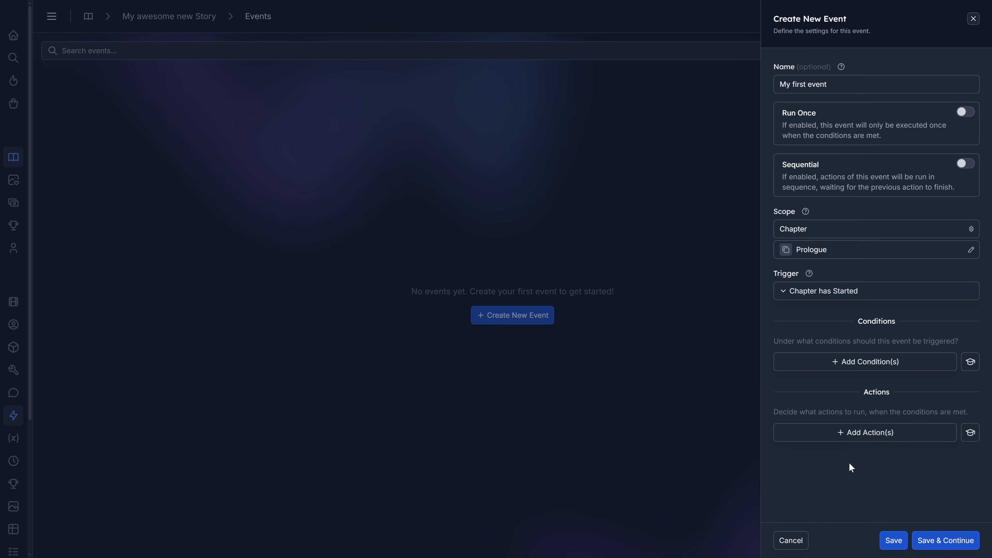
# - Look through the conditions available for the event, without adding one
pyautogui.click(869, 362)
pyautogui.scroll(-8, 531, 168)
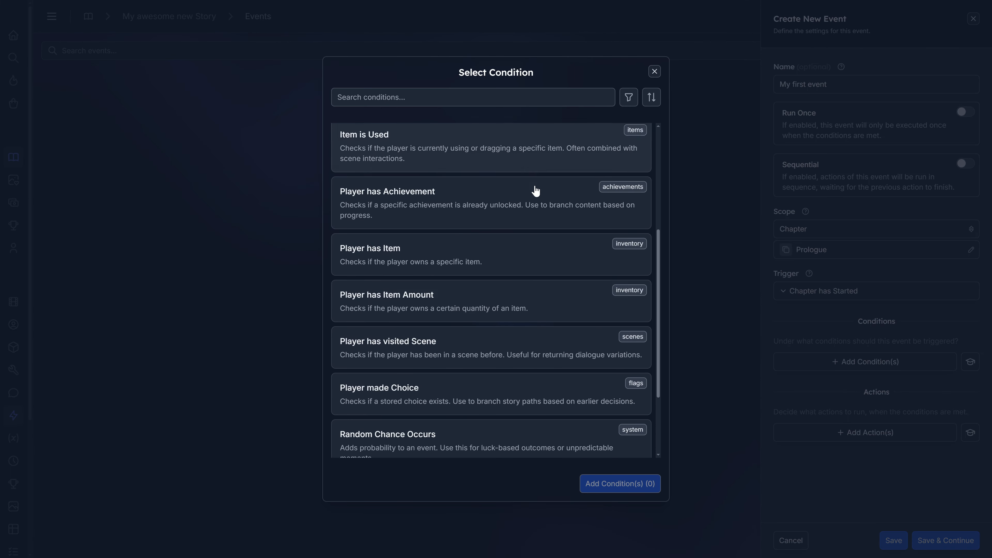
pyautogui.scroll(5, 537, 307)
pyautogui.scroll(3, 538, 307)
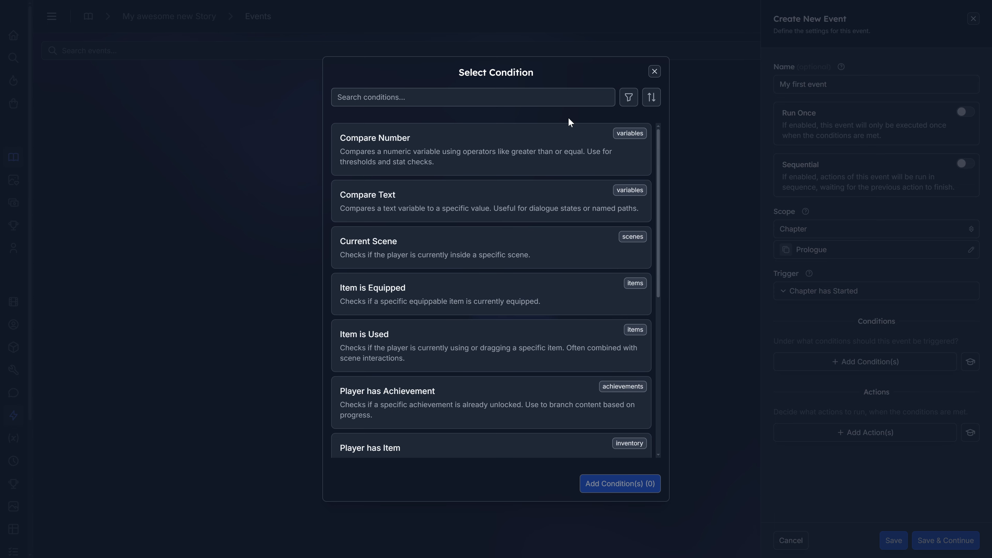
pyautogui.scroll(-5, 538, 308)
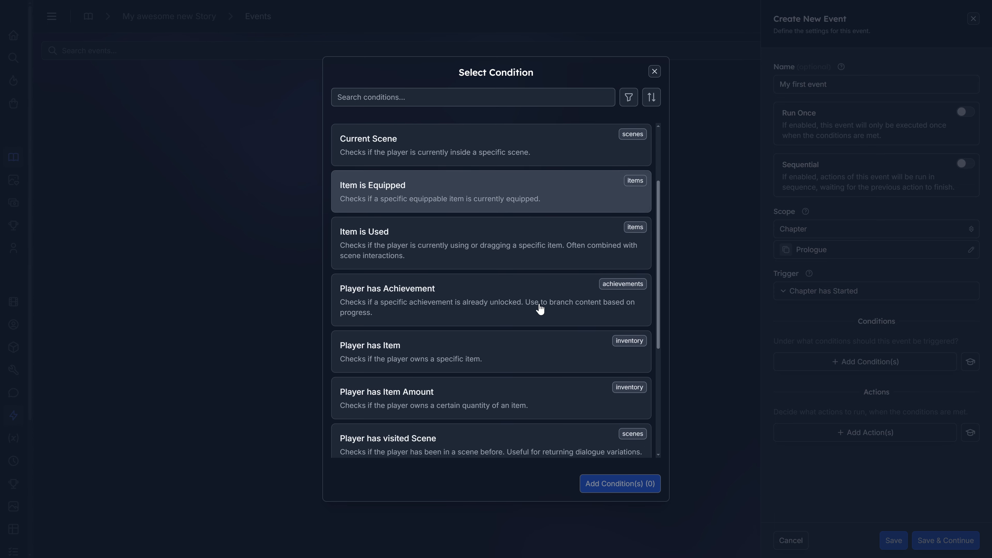
pyautogui.scroll(5, 506, 329)
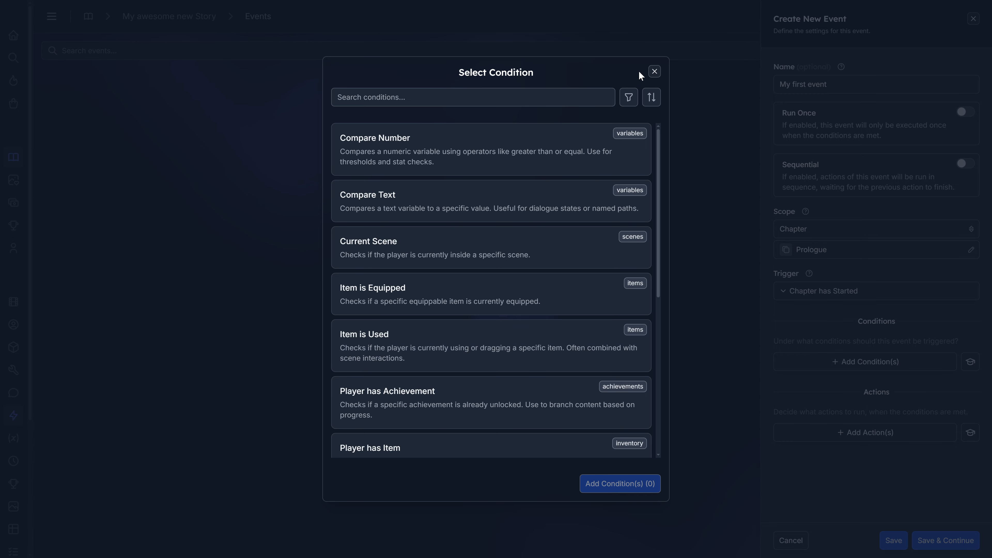
pyautogui.click(654, 71)
# - Look through the actions available for the event and cancel creating it
pyautogui.click(875, 431)
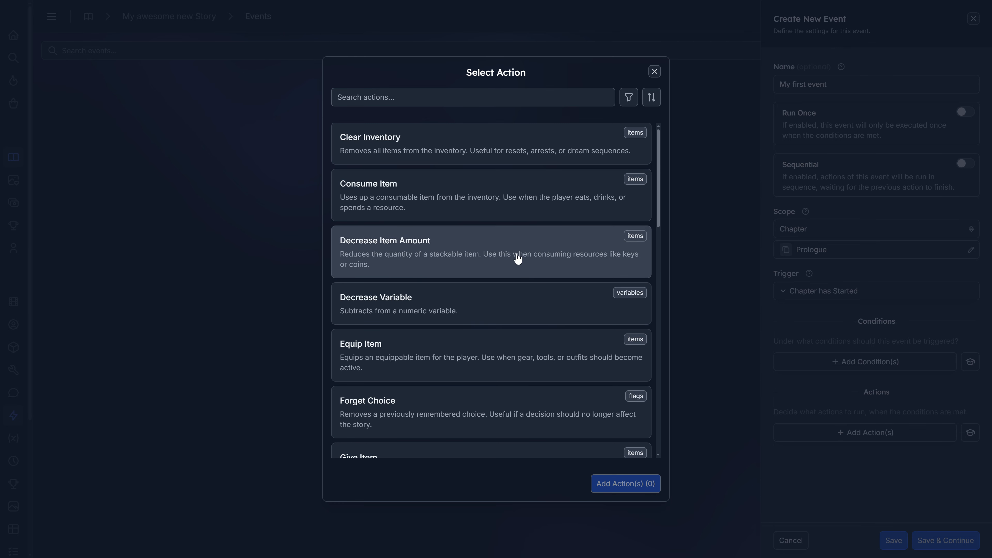
pyautogui.scroll(-4, 516, 260)
pyautogui.scroll(-1, 515, 258)
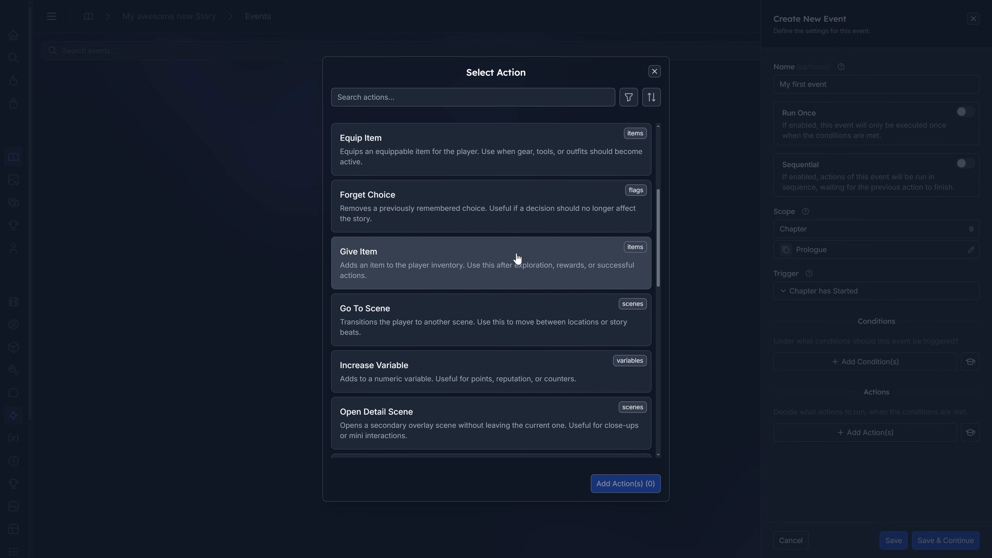
pyautogui.scroll(-1, 513, 260)
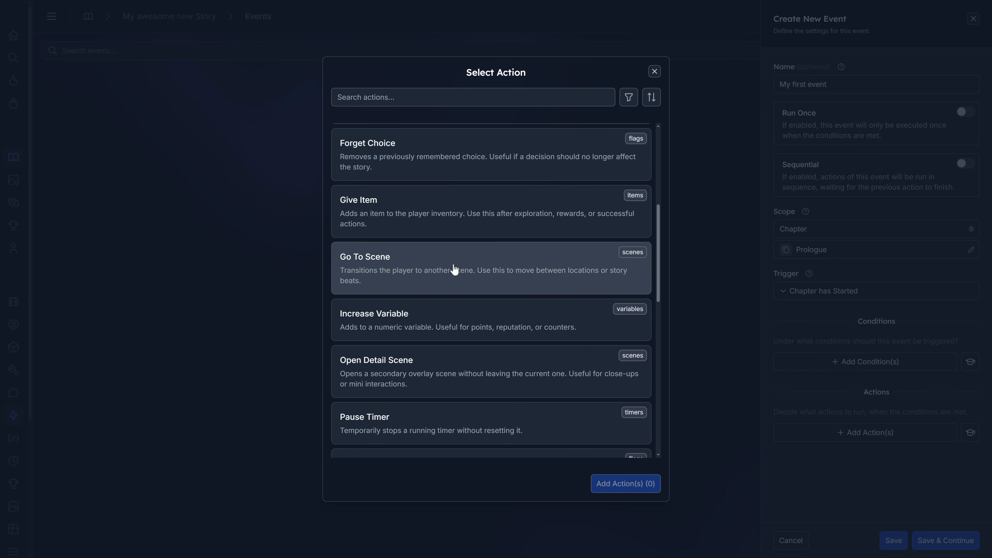
pyautogui.scroll(-1, 454, 270)
pyautogui.scroll(-8, 485, 293)
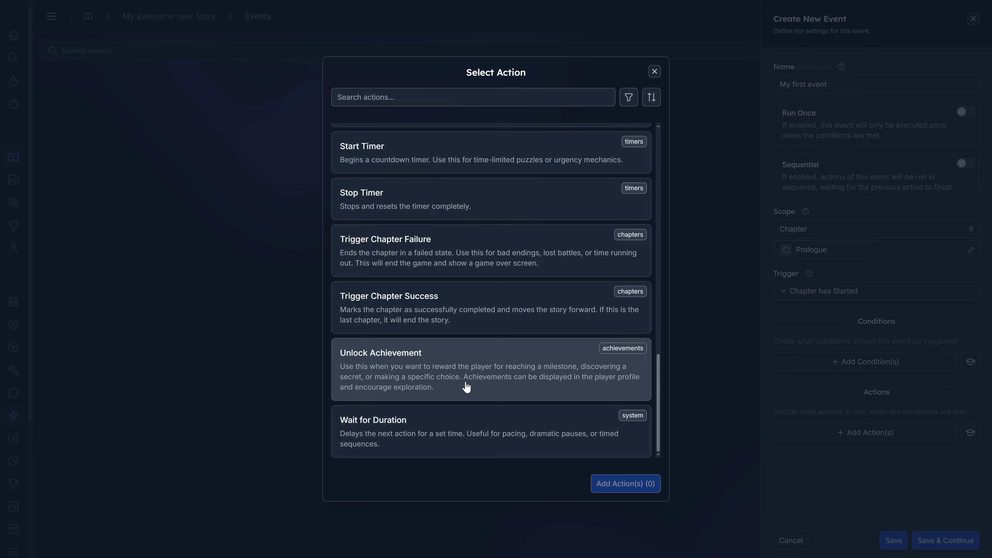
pyautogui.scroll(10, 481, 376)
pyautogui.press('Escape')
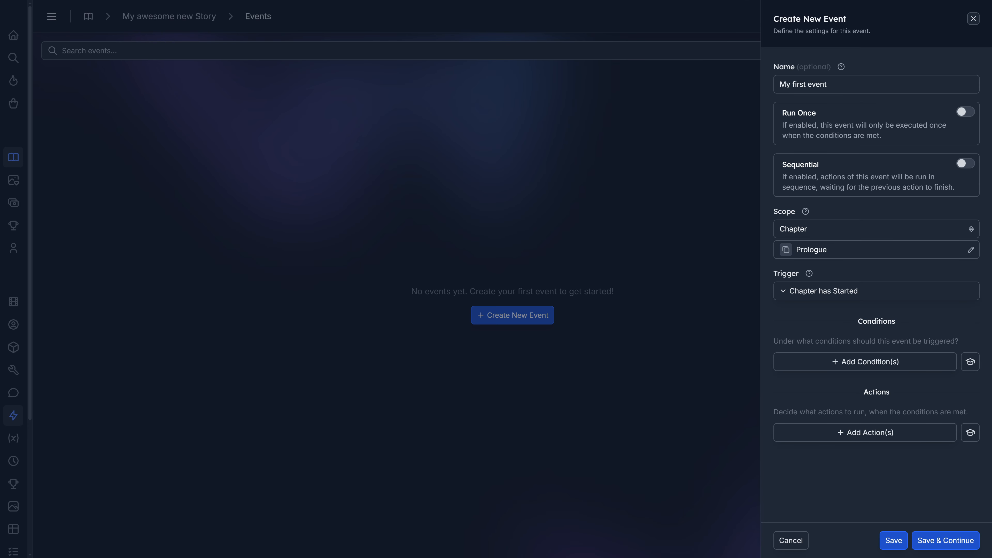
pyautogui.click(791, 540)
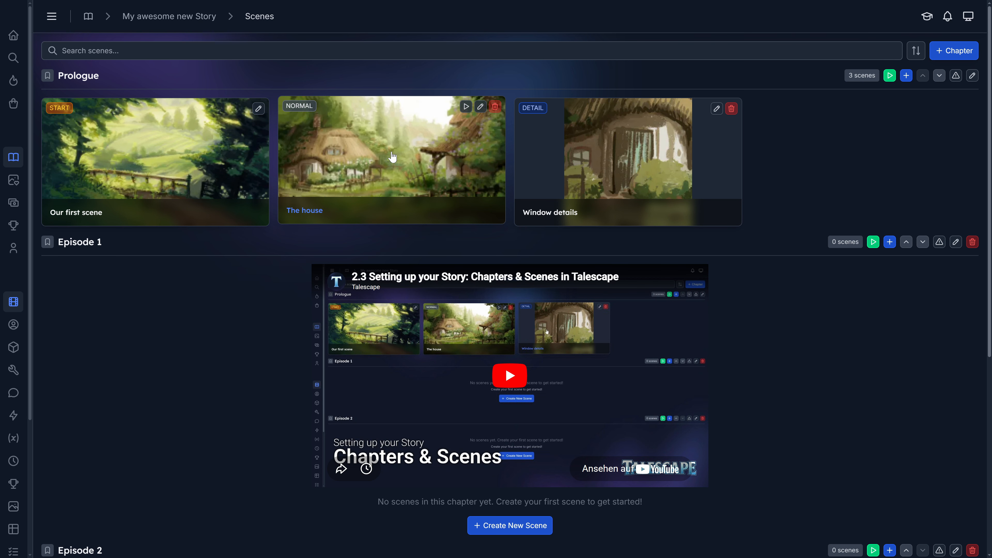
# - Open The house scene and view the event triggers offered in its scene settings
pyautogui.click(392, 157)
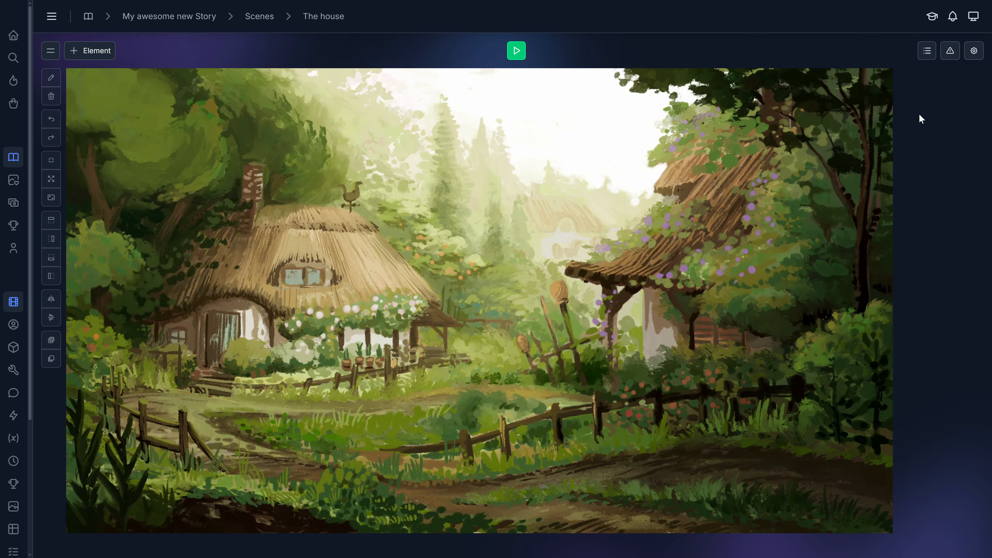
pyautogui.click(974, 51)
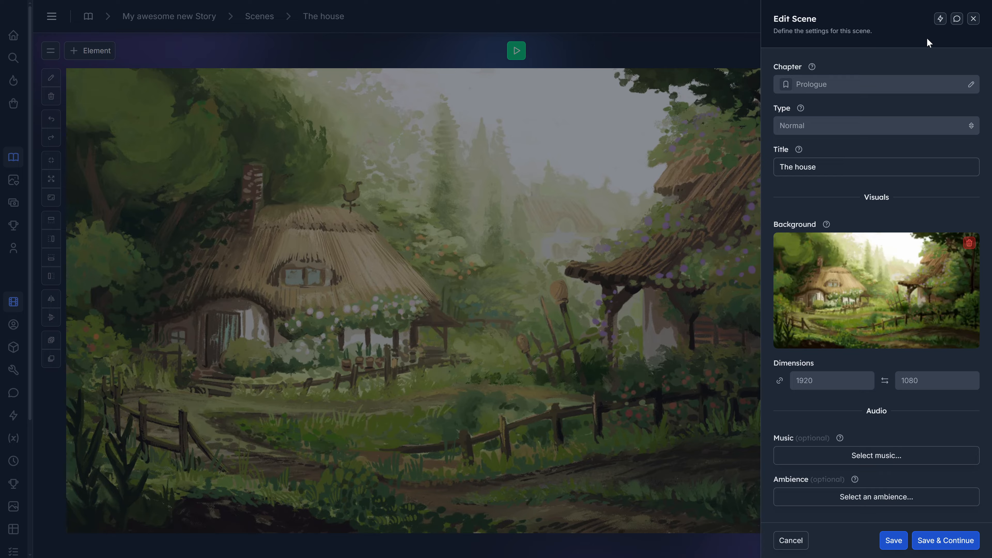
pyautogui.click(940, 18)
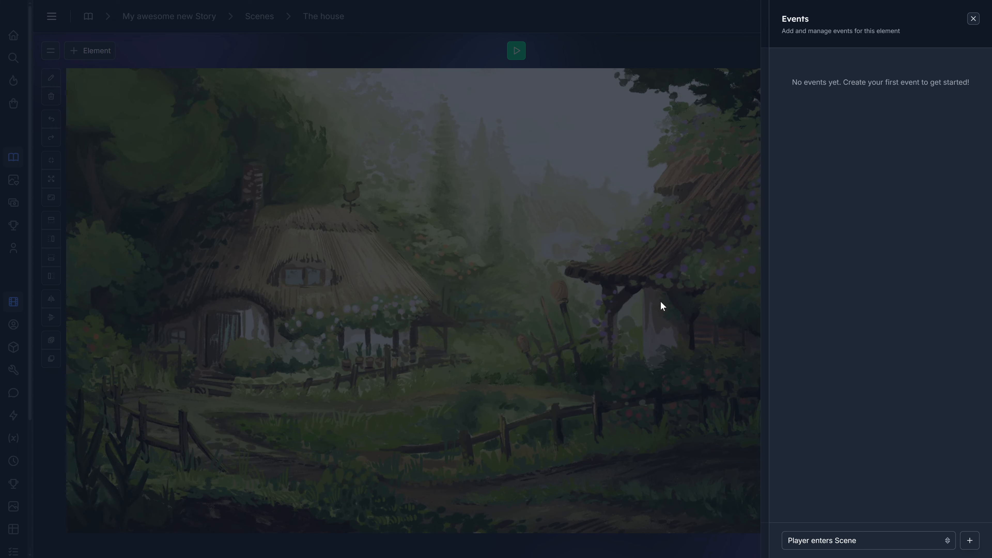
pyautogui.click(848, 543)
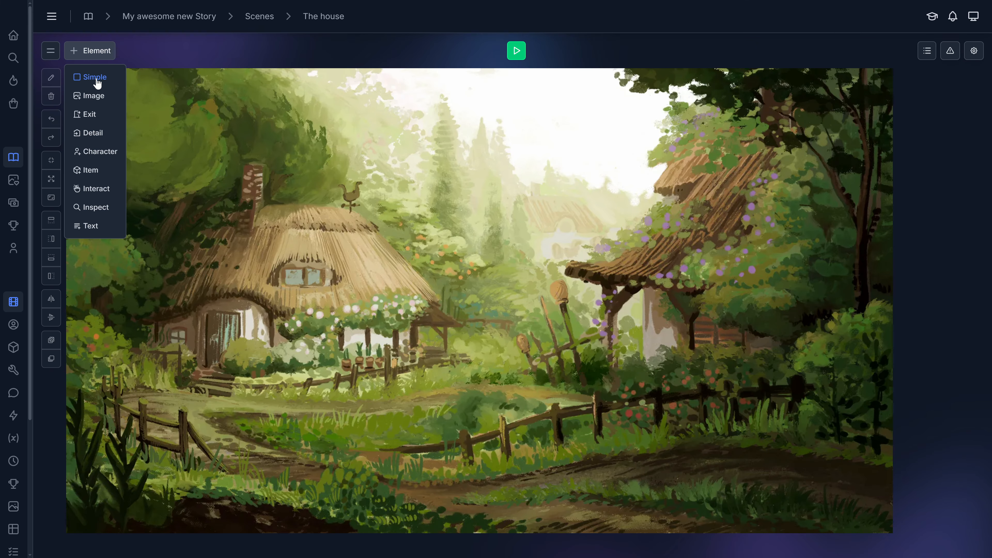
# - Add a Simple element on the cottage's roof and choose Player inspects Scene Element among its event triggers
pyautogui.click(93, 77)
pyautogui.moveTo(467, 296); pyautogui.dragTo(327, 242)
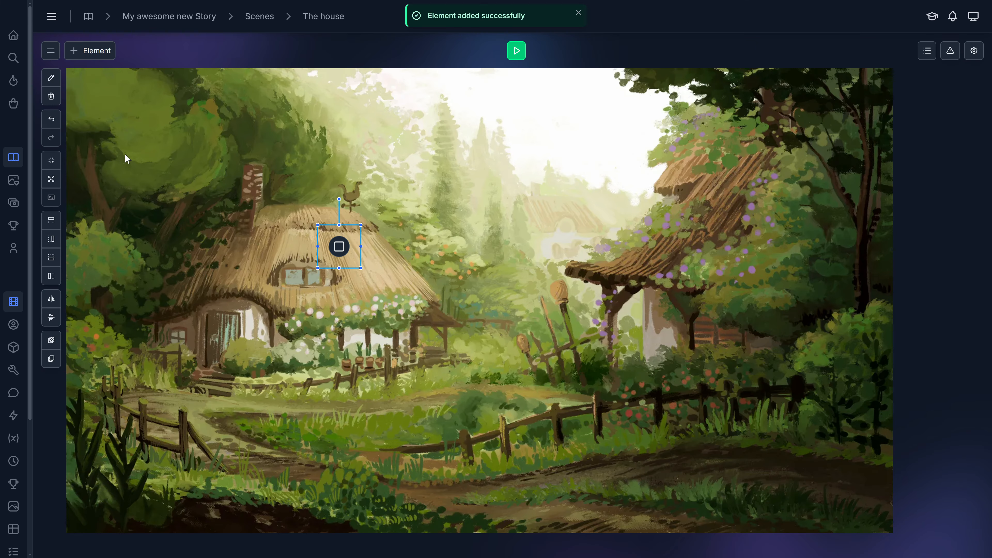
pyautogui.click(55, 81)
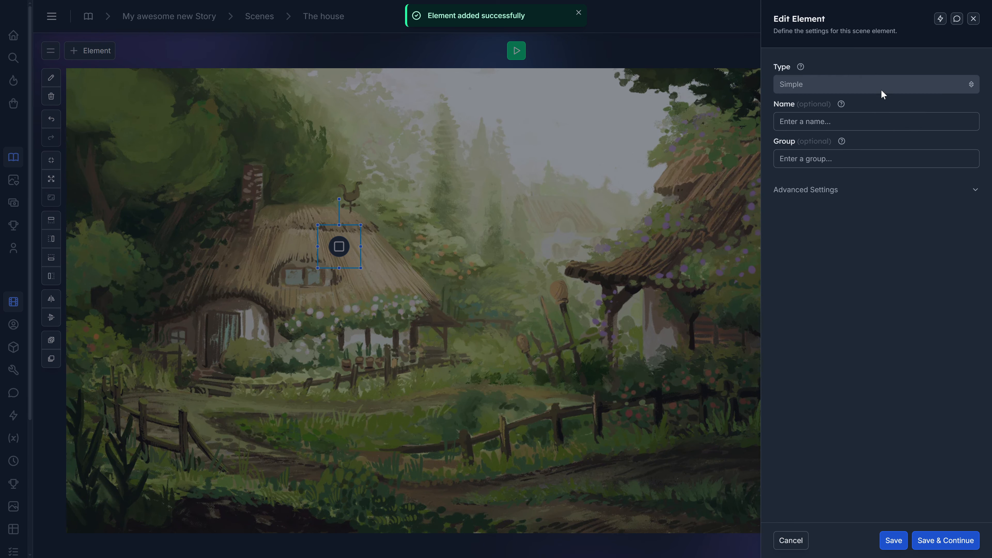
pyautogui.click(941, 22)
pyautogui.click(859, 540)
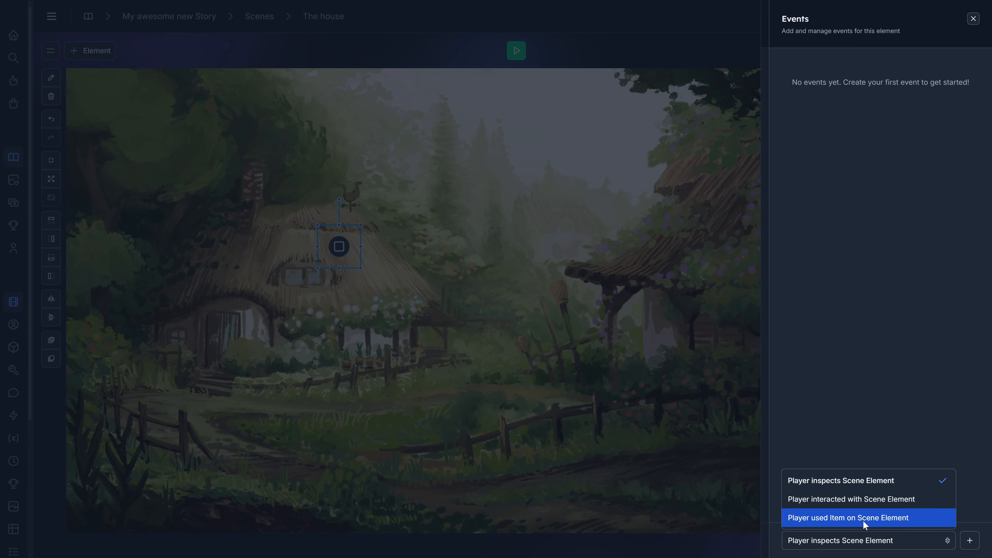
pyautogui.click(865, 482)
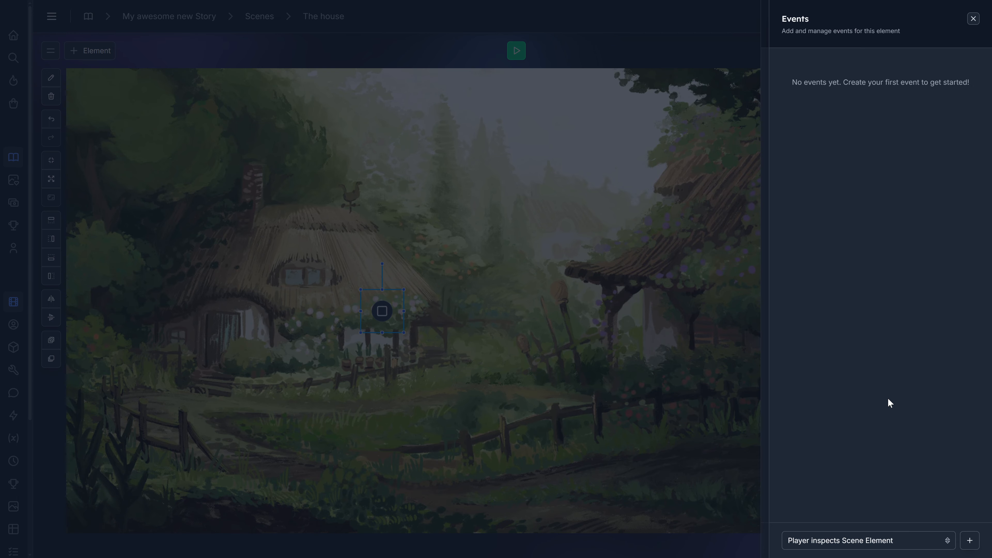
# - Start a new event for the scene element with the trigger Player inspects Scene Element
pyautogui.click(860, 539)
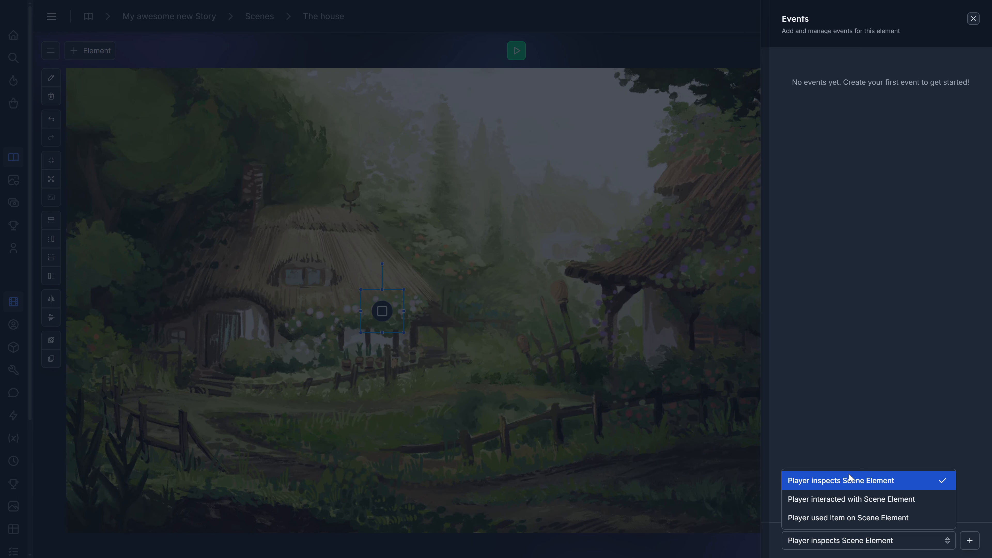
pyautogui.click(835, 481)
pyautogui.click(968, 540)
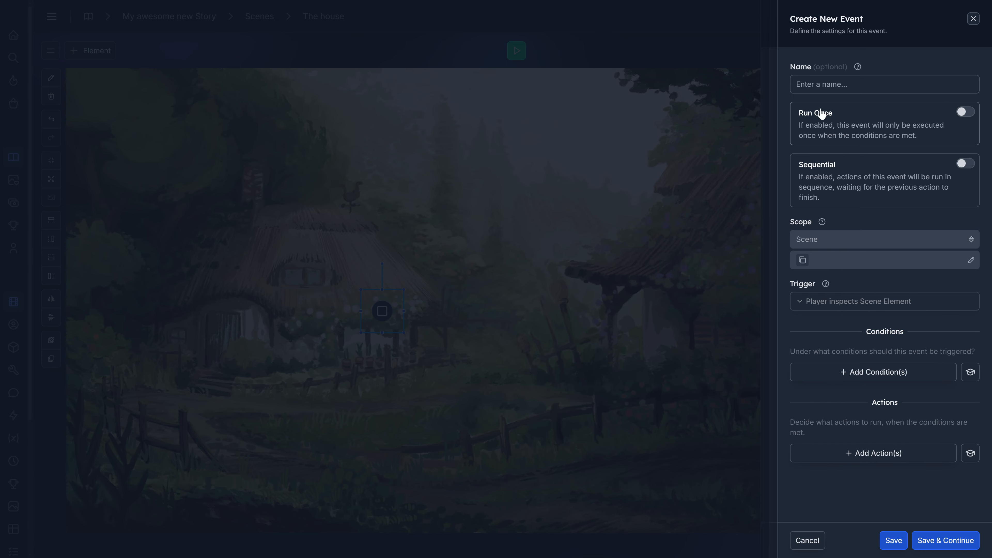
# - Add a Give Item action to the event that gives 1 Basil
pyautogui.click(868, 457)
pyautogui.write('item')
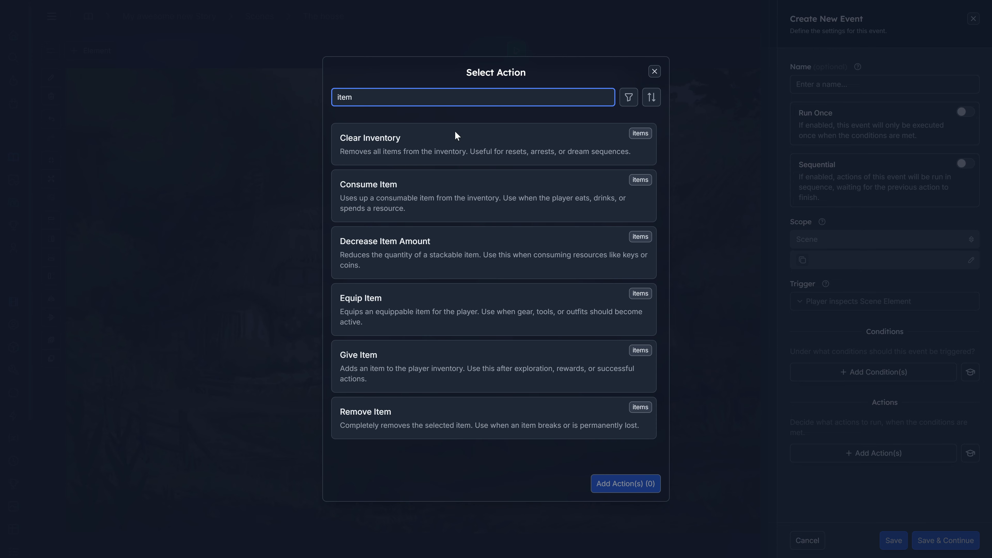
pyautogui.click(419, 372)
pyautogui.click(625, 483)
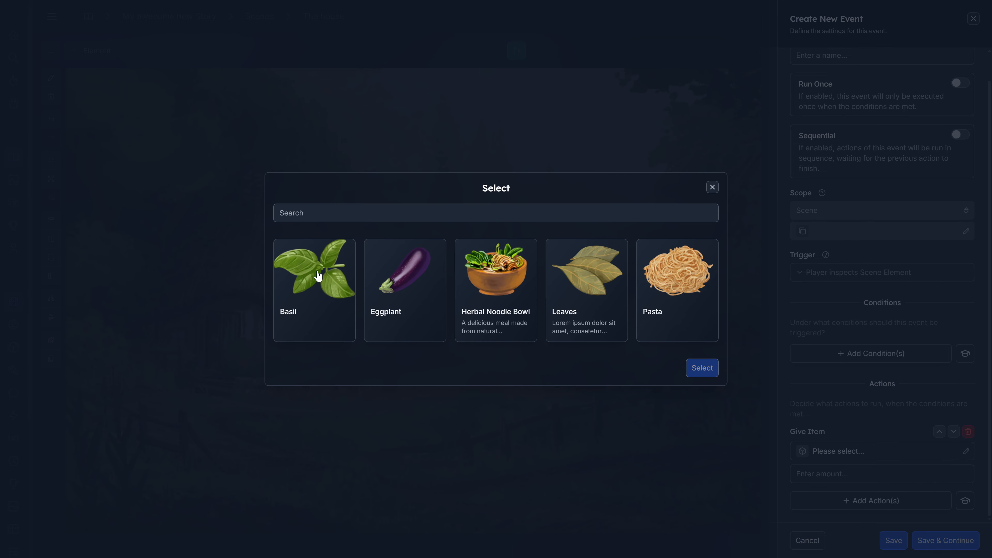
pyautogui.click(310, 288)
pyautogui.click(701, 368)
pyautogui.click(963, 471)
# - Add a second Give Item action to the event that gives 1 Eggplant
pyautogui.click(899, 501)
pyautogui.scroll(-5, 444, 280)
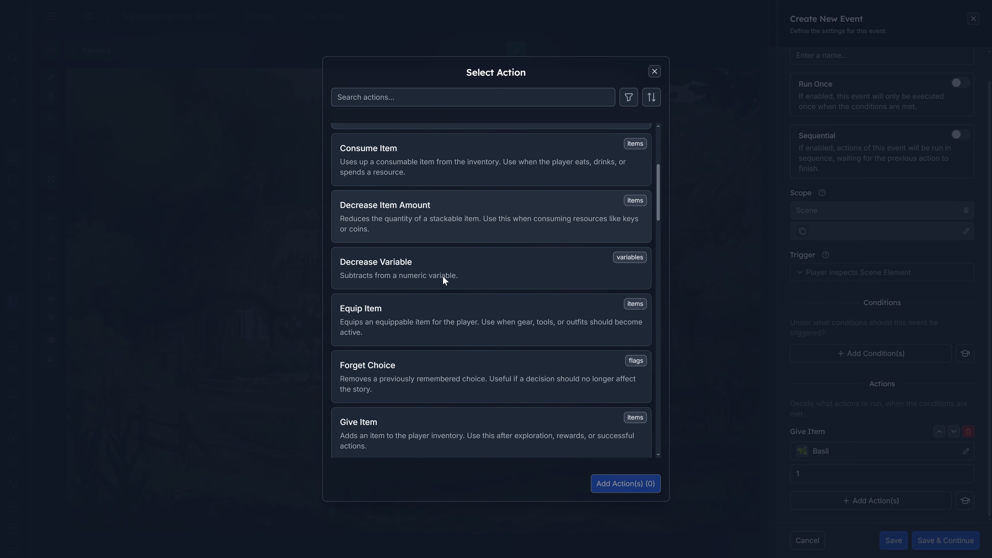
pyautogui.write('item')
pyautogui.scroll(-3, 906, 459)
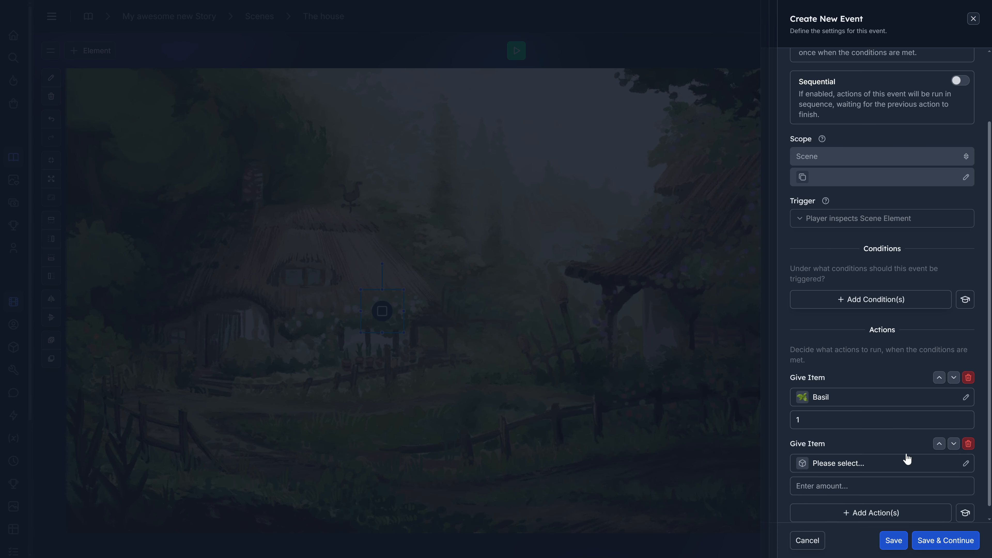
pyautogui.click(852, 452)
pyautogui.click(417, 283)
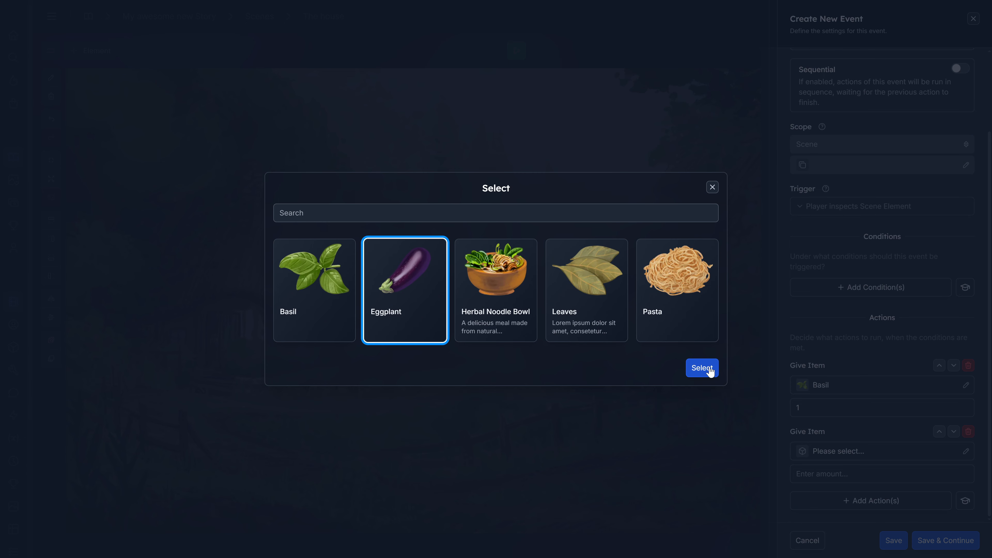
pyautogui.click(702, 368)
# - Add a Play Narration action to the event with the text "Wow, these are delicious ingredients."
pyautogui.click(871, 501)
pyautogui.write('narr')
pyautogui.click(491, 144)
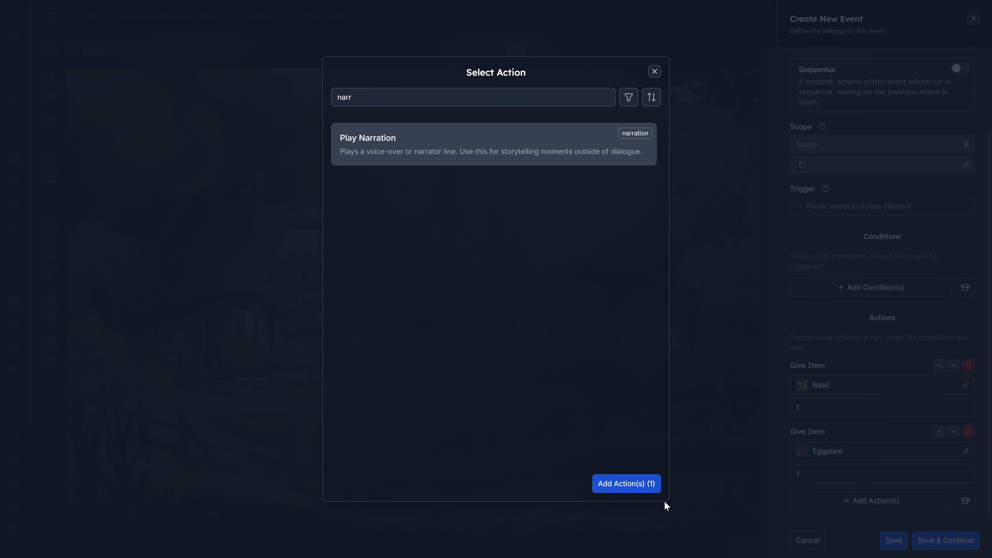
pyautogui.click(646, 487)
pyautogui.scroll(-3, 874, 455)
pyautogui.click(874, 450)
pyautogui.write('Wow')
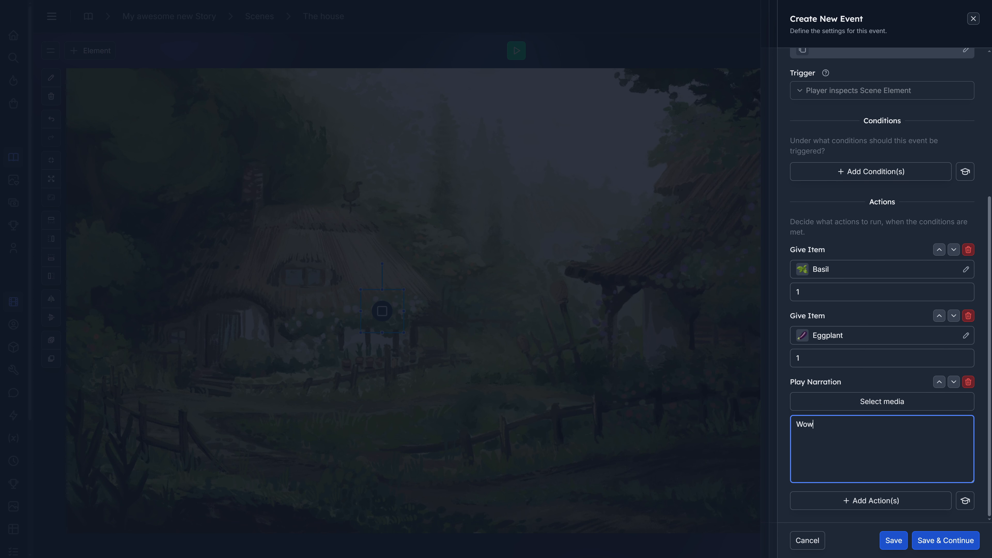
pyautogui.write(', these are delicious ingredients.')
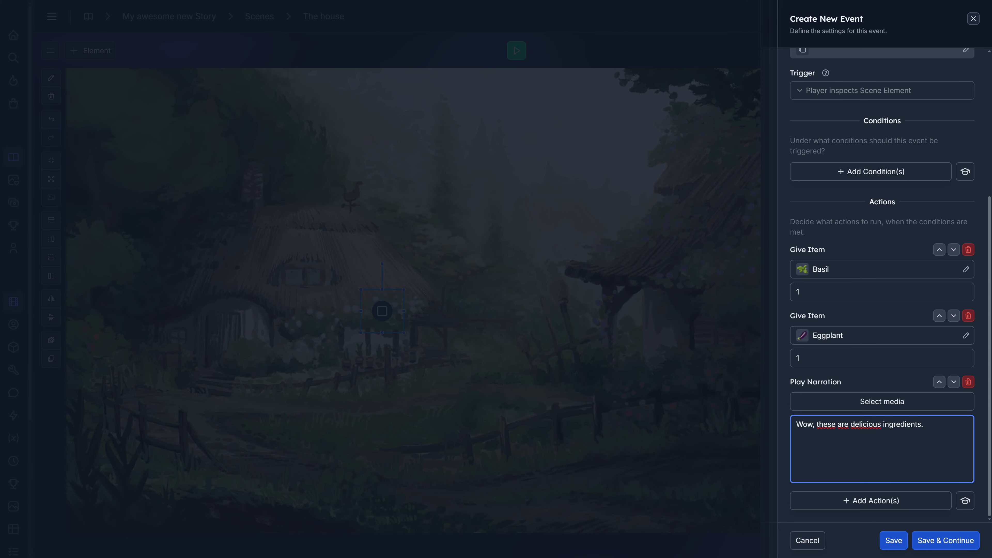
# - Save the new event and close the element's event list and settings
pyautogui.scroll(5, 882, 235)
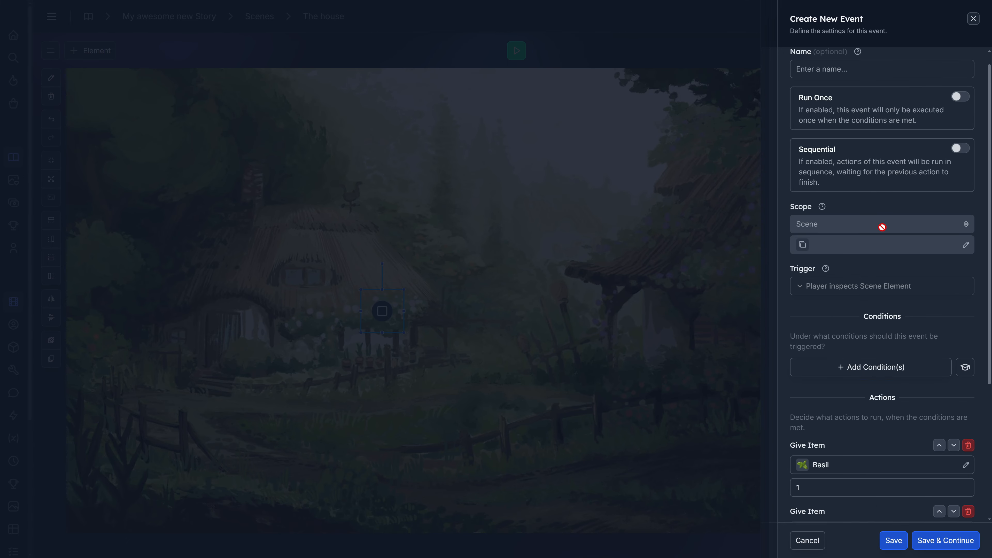
pyautogui.scroll(1, 882, 228)
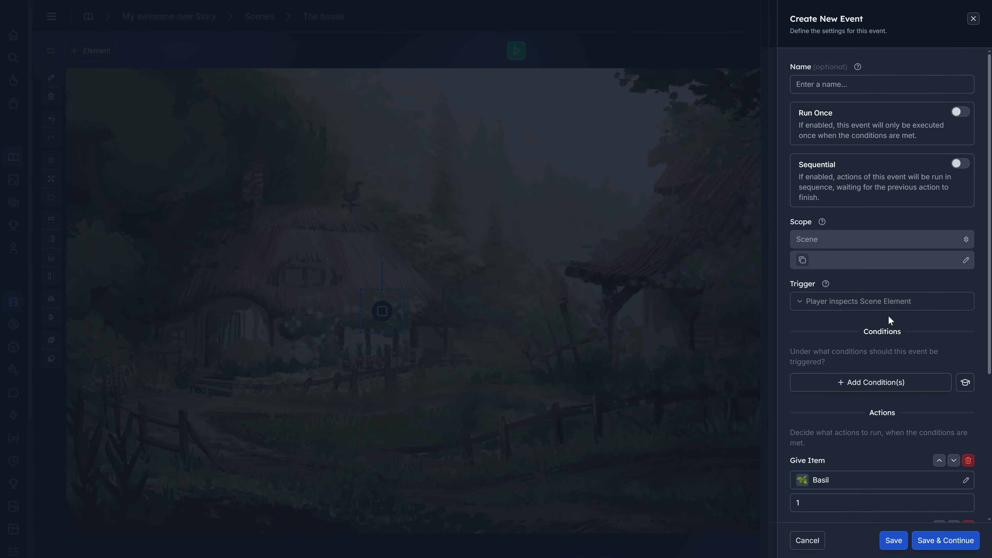
pyautogui.scroll(-5, 889, 320)
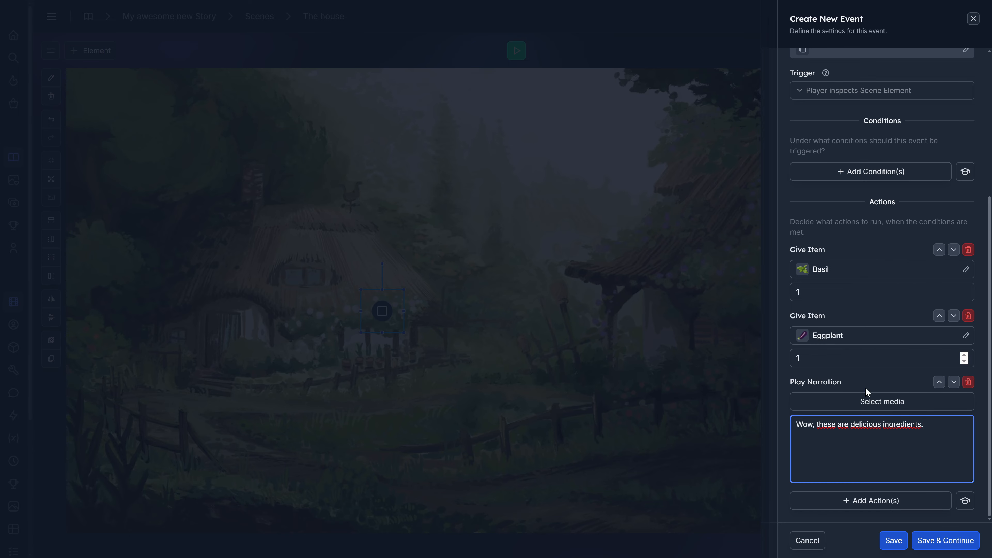
pyautogui.click(894, 541)
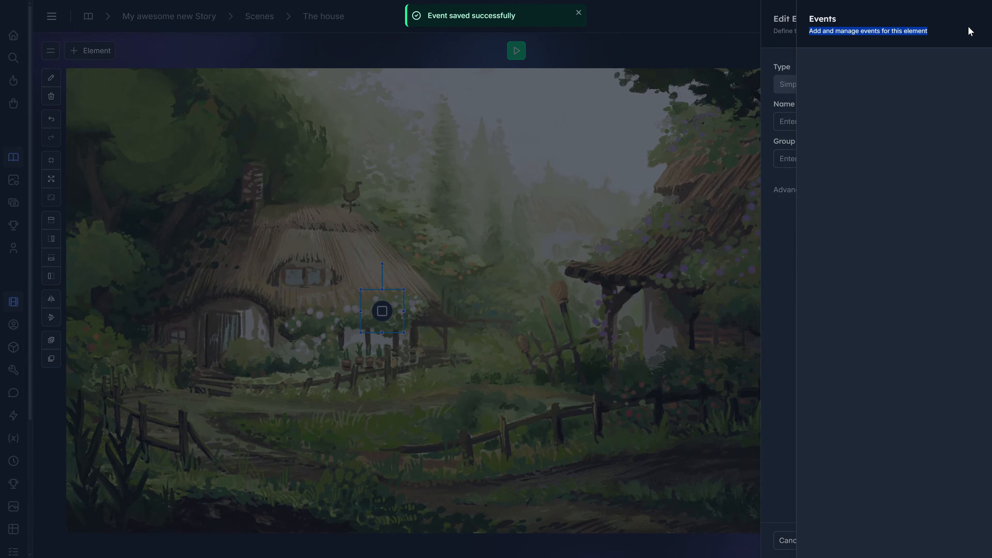
pyautogui.click(967, 24)
pyautogui.click(964, 24)
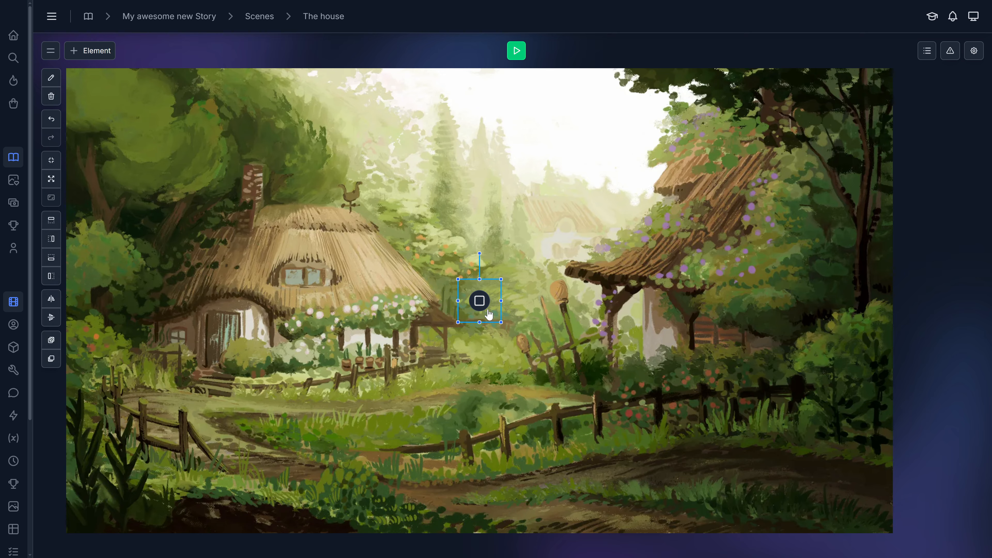
# - Move the scene element onto the cottage's roof window and enlarge it to cover the window
pyautogui.moveTo(482, 305); pyautogui.dragTo(305, 281)
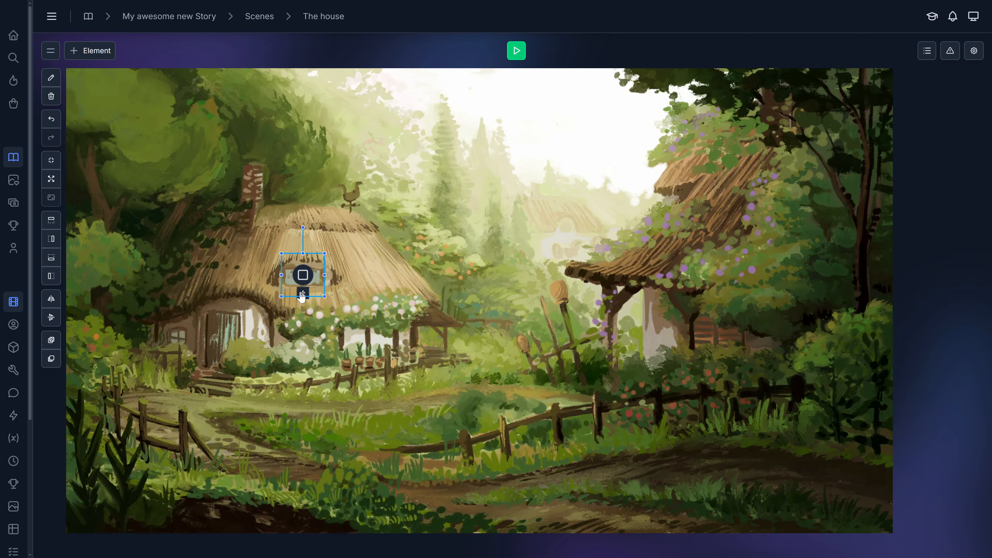
pyautogui.moveTo(324, 296); pyautogui.dragTo(332, 304)
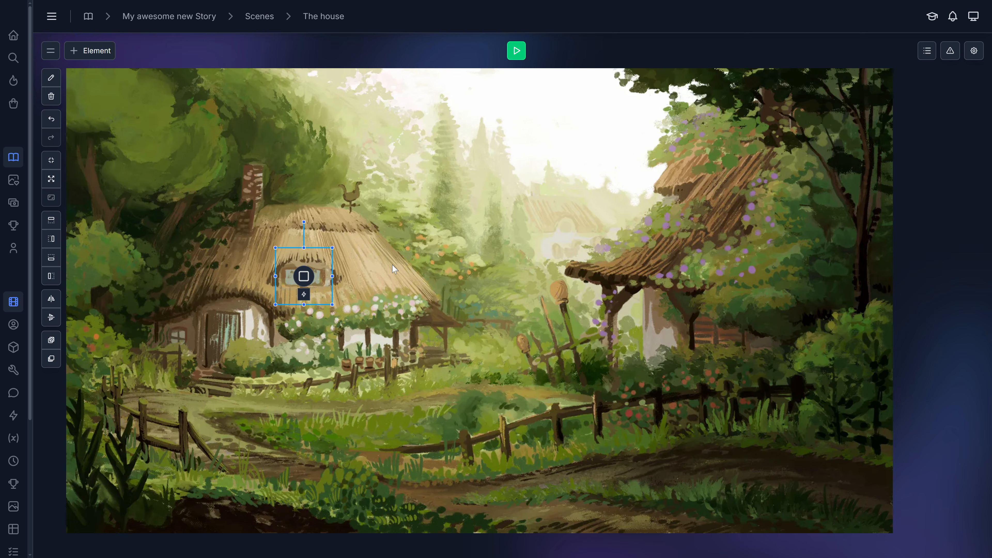
# - Preview the scene to test the element's event and dismiss the narration
pyautogui.click(517, 50)
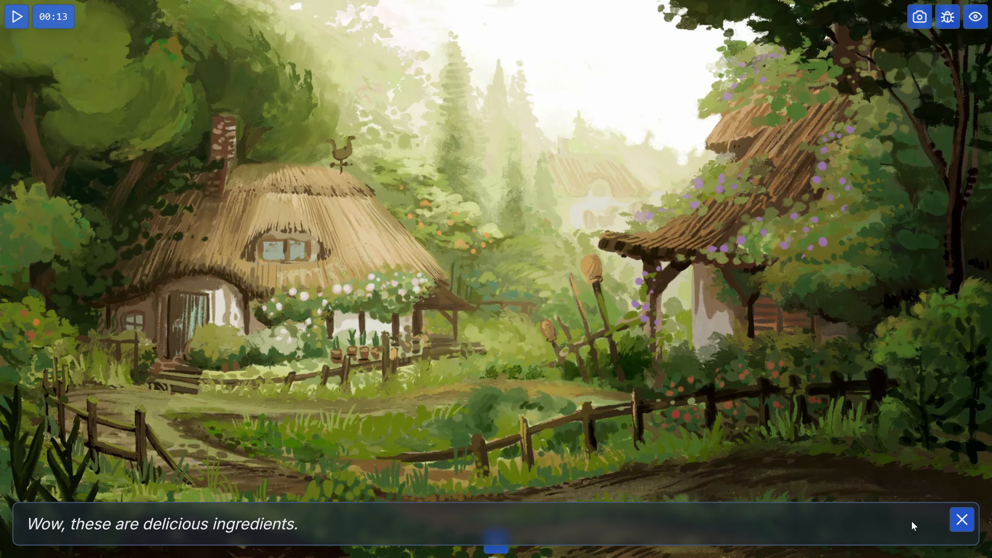
pyautogui.click(962, 520)
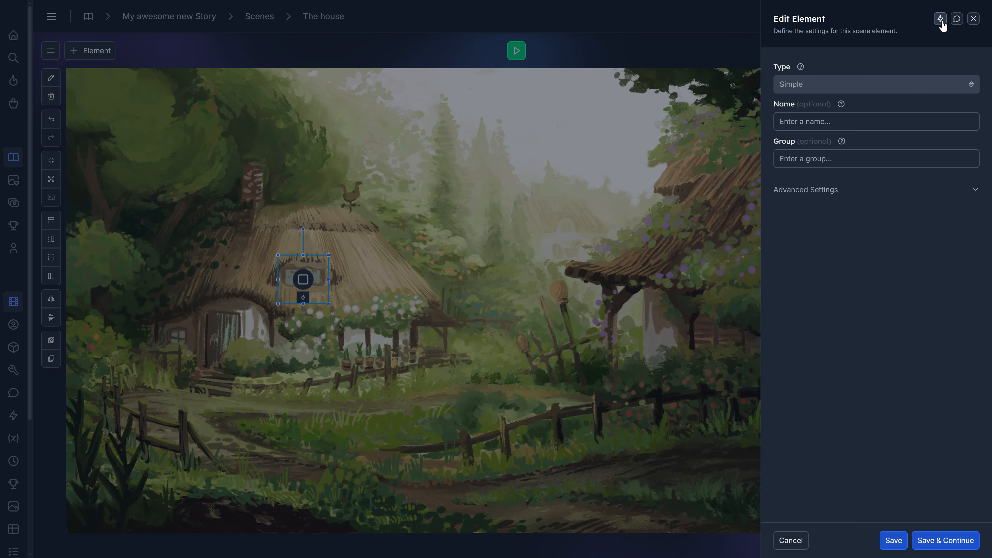
# - Reopen the scene element's event for editing and enable its Sequential option
pyautogui.click(940, 18)
pyautogui.click(951, 77)
pyautogui.scroll(5, 888, 282)
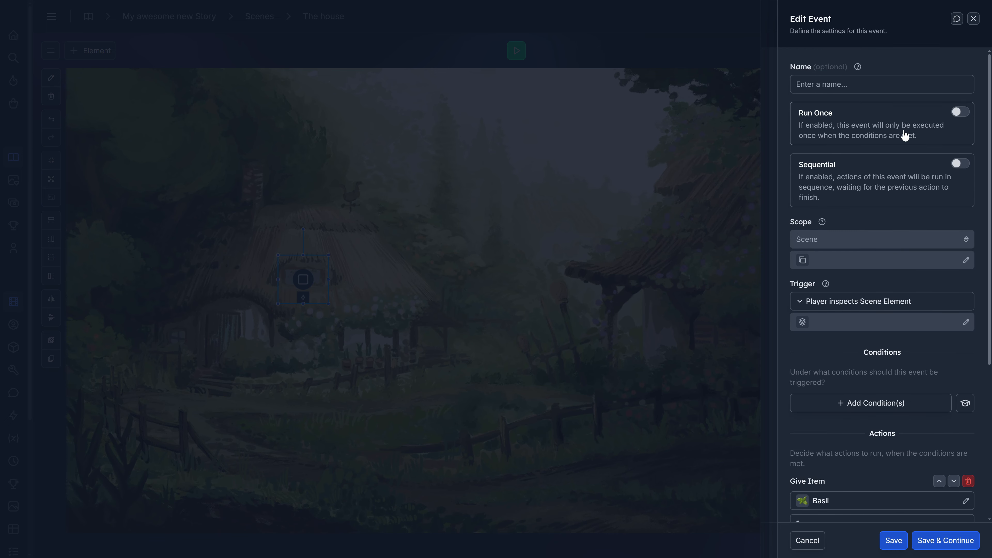
pyautogui.click(959, 163)
# - Reorder the event's actions so that Play Narration comes before both Give Item actions
pyautogui.scroll(-5, 903, 372)
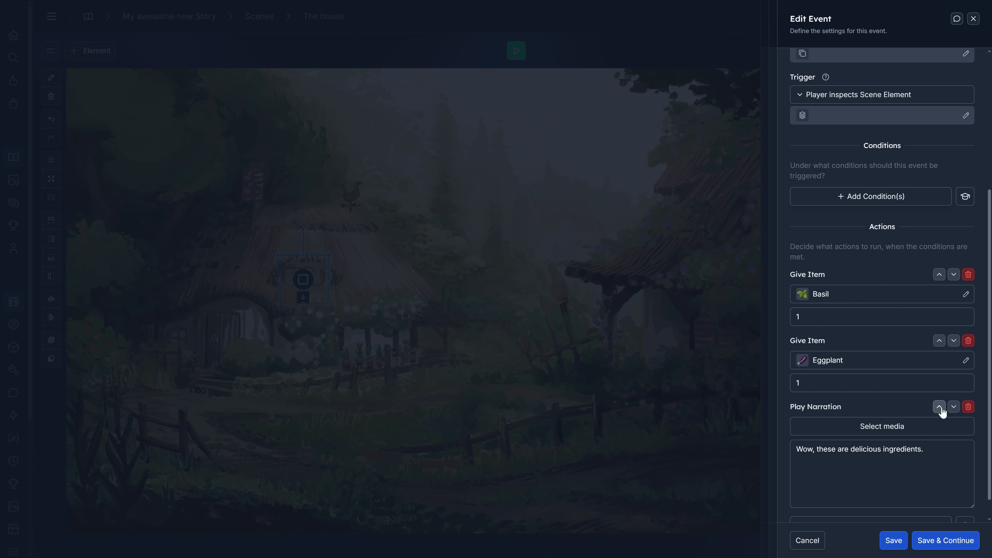
pyautogui.click(940, 407)
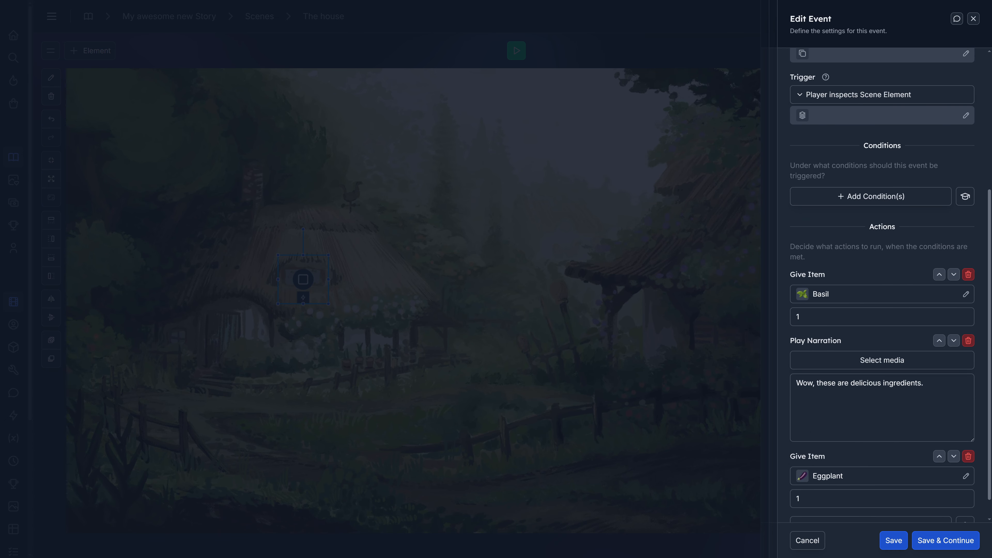
pyautogui.click(939, 457)
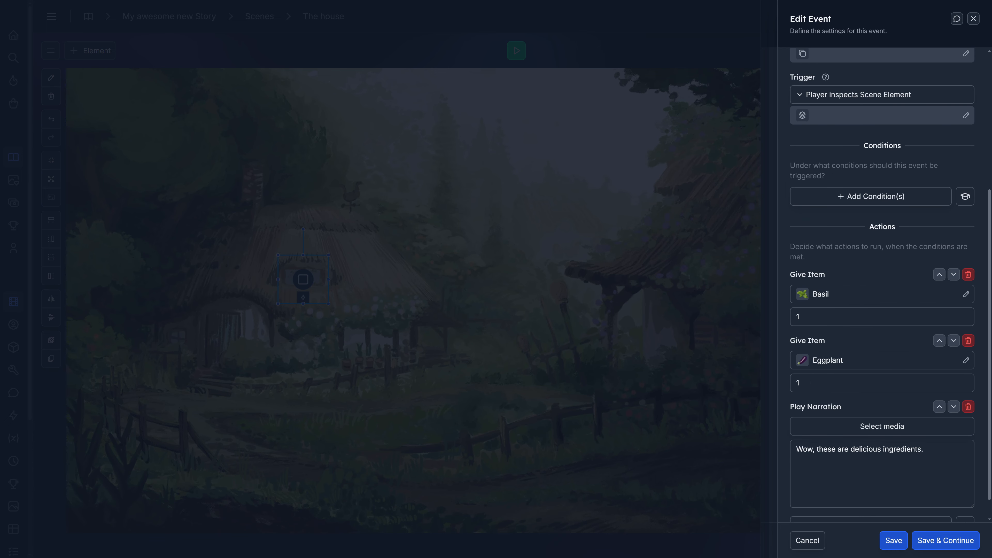
pyautogui.click(939, 407)
pyautogui.click(939, 340)
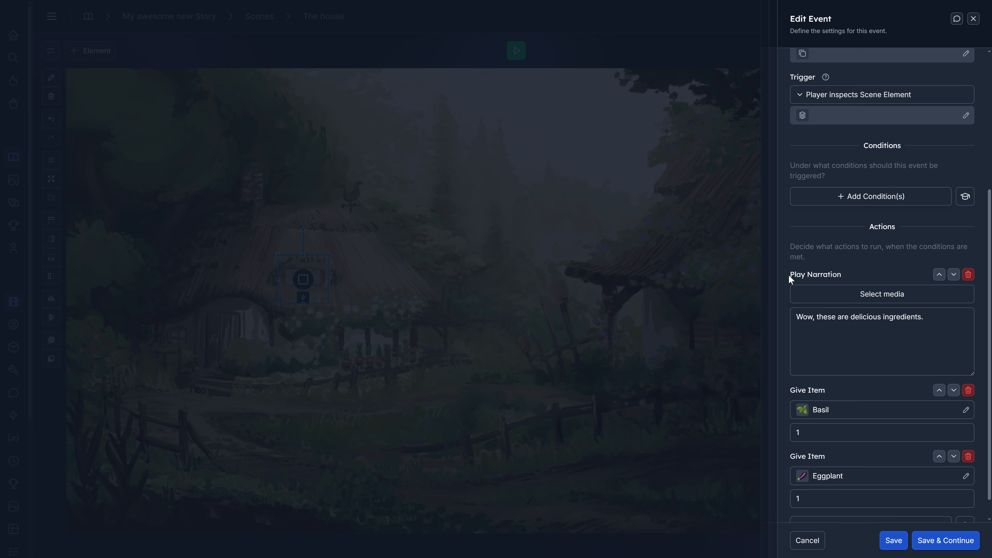
pyautogui.tripleClick(840, 317)
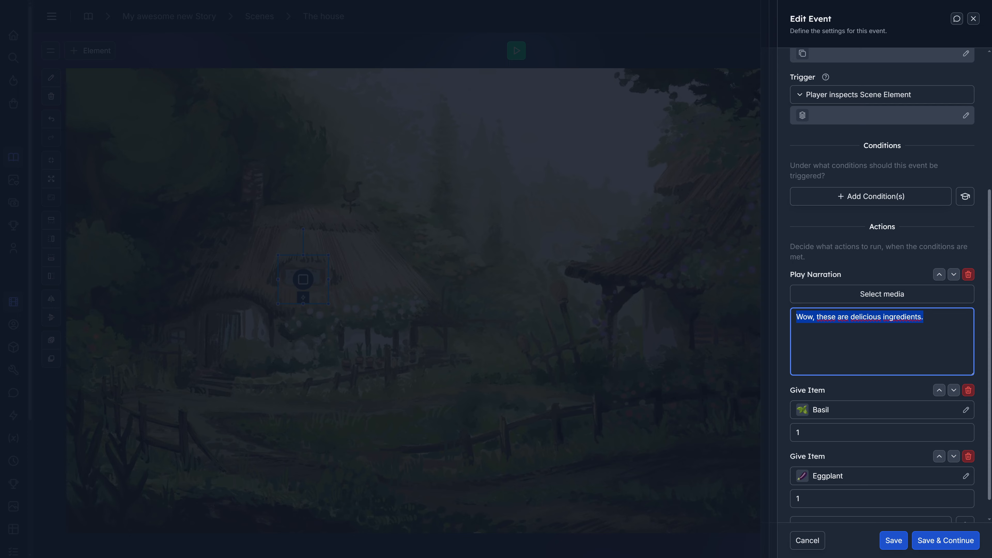
pyautogui.click(923, 317)
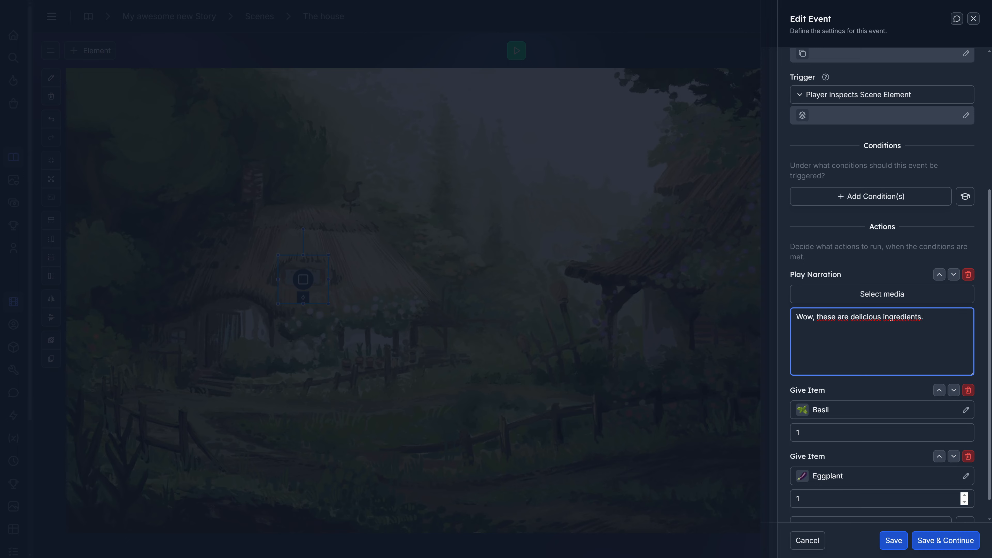
pyautogui.moveTo(989, 347); pyautogui.dragTo(981, 367)
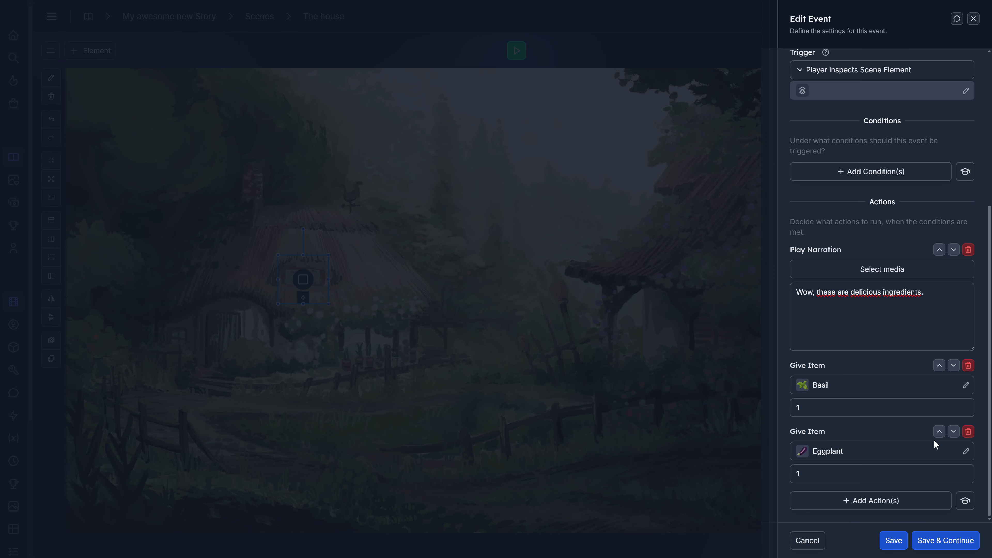
# - Add a Wait for Duration action of 3 seconds between the Basil and Eggplant Give Item actions
pyautogui.click(866, 501)
pyautogui.click(406, 97)
pyautogui.write('wait')
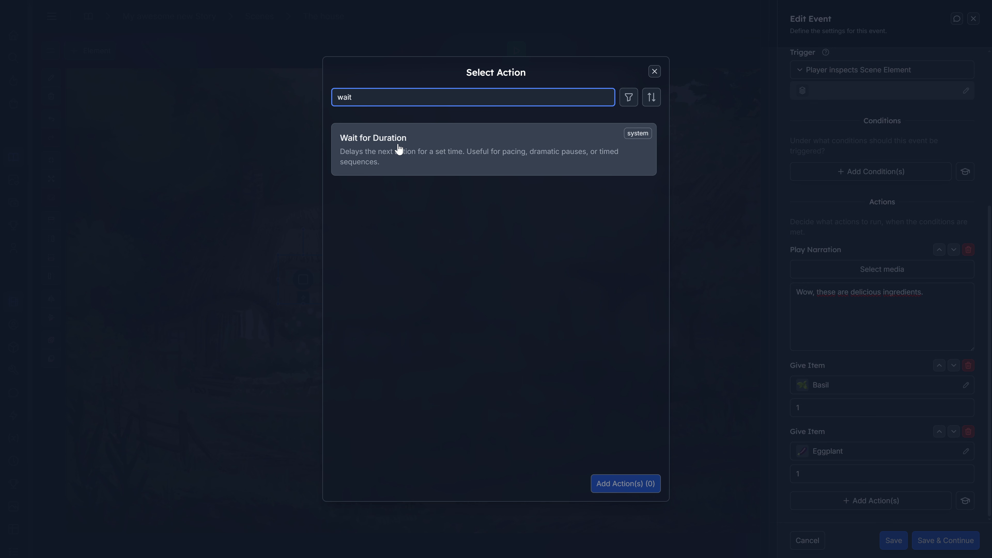
pyautogui.doubleClick(412, 150)
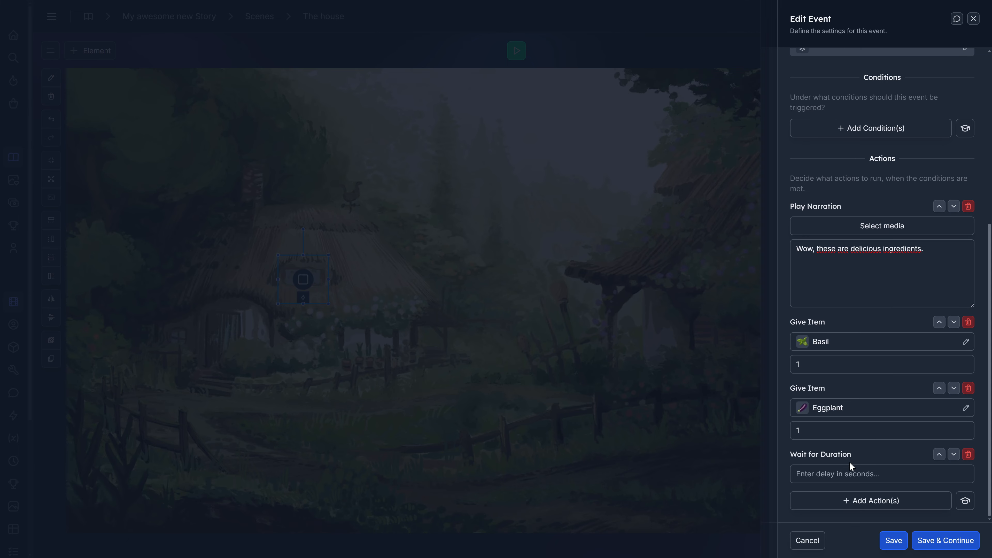
pyautogui.click(939, 454)
pyautogui.write('1')
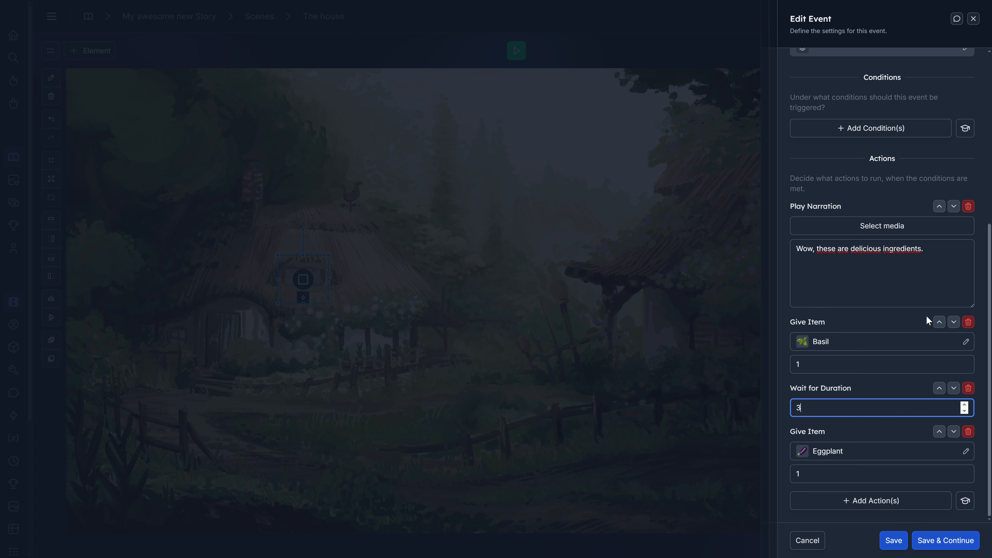
pyautogui.click(978, 325)
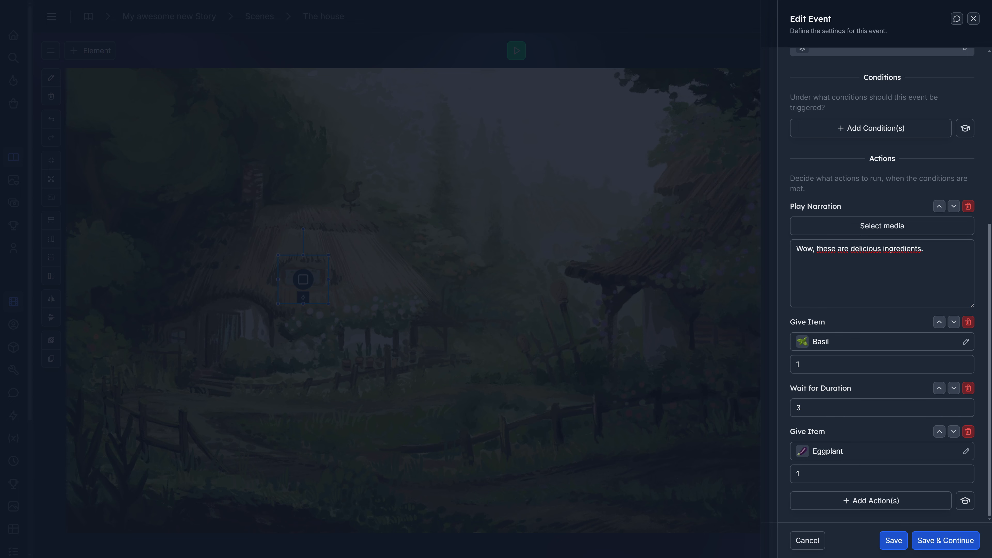
# - Check the narration text and save the edited event
pyautogui.moveTo(796, 248); pyautogui.dragTo(979, 258)
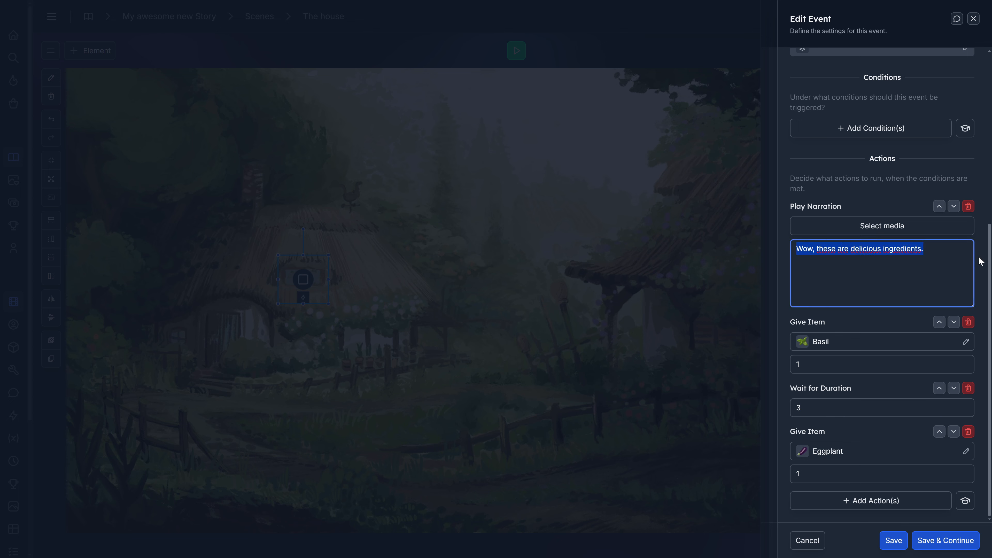
pyautogui.click(923, 248)
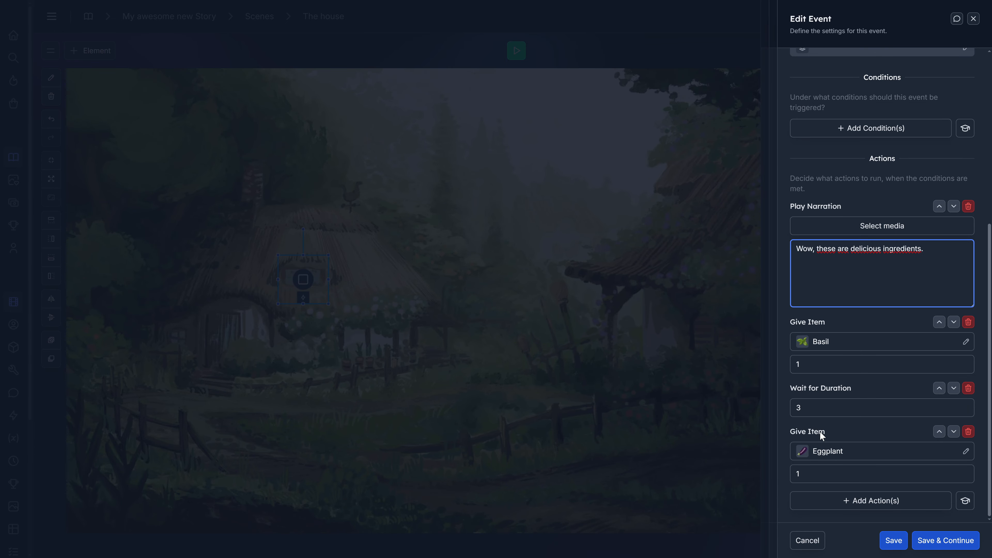
pyautogui.click(894, 541)
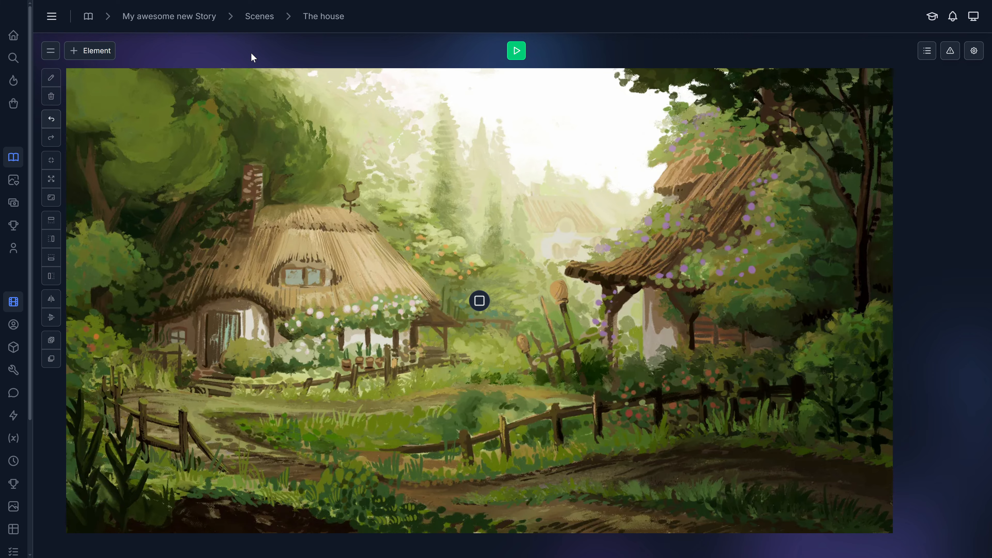
# - Open The house scene's event list, review the settings and actions of its event, and close the event
pyautogui.click(51, 51)
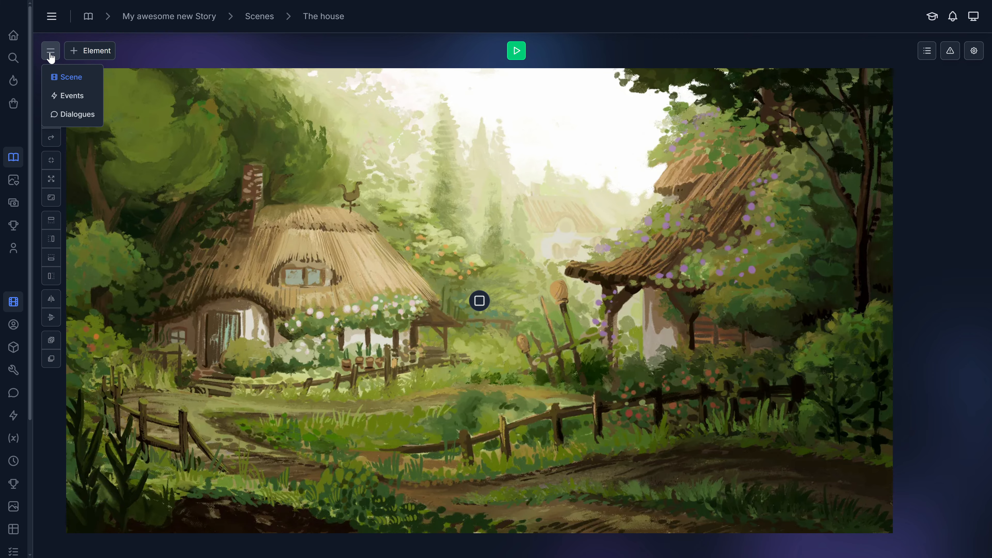
pyautogui.click(81, 104)
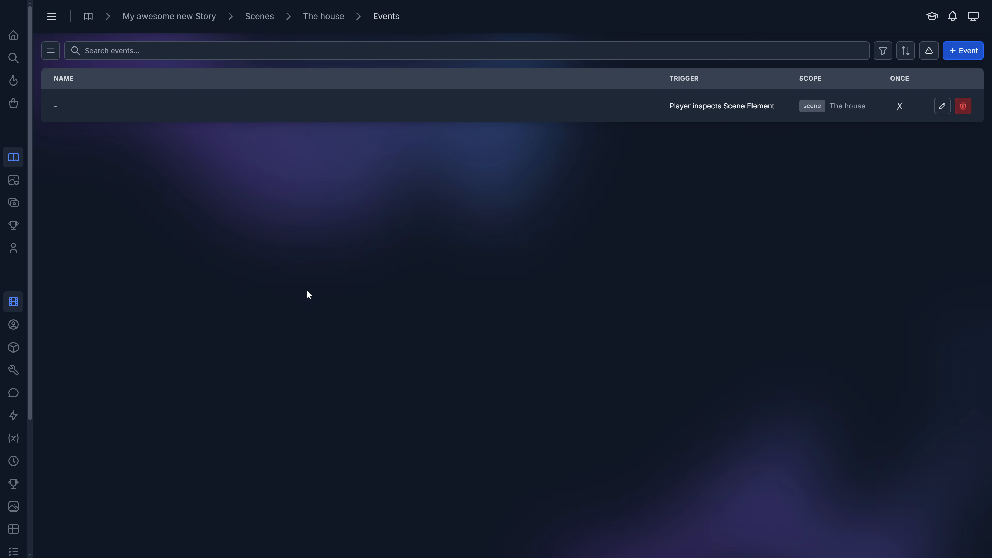
pyautogui.click(941, 106)
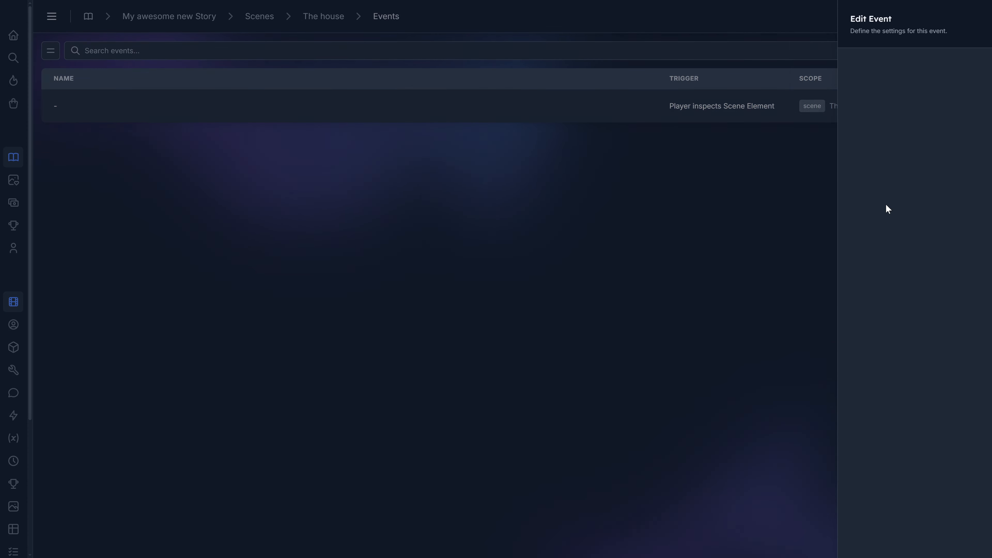
pyautogui.scroll(-6, 891, 214)
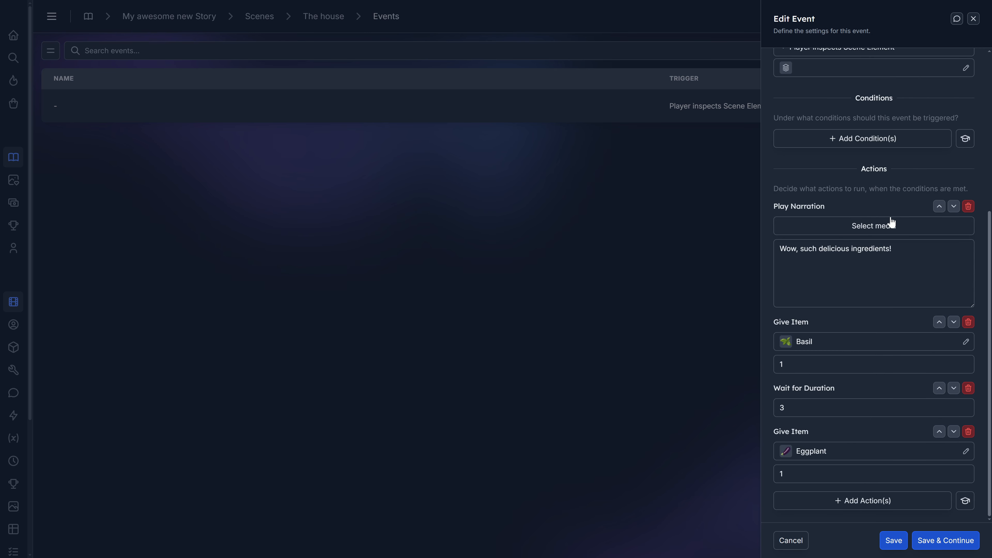
pyautogui.scroll(6, 891, 221)
pyautogui.click(973, 19)
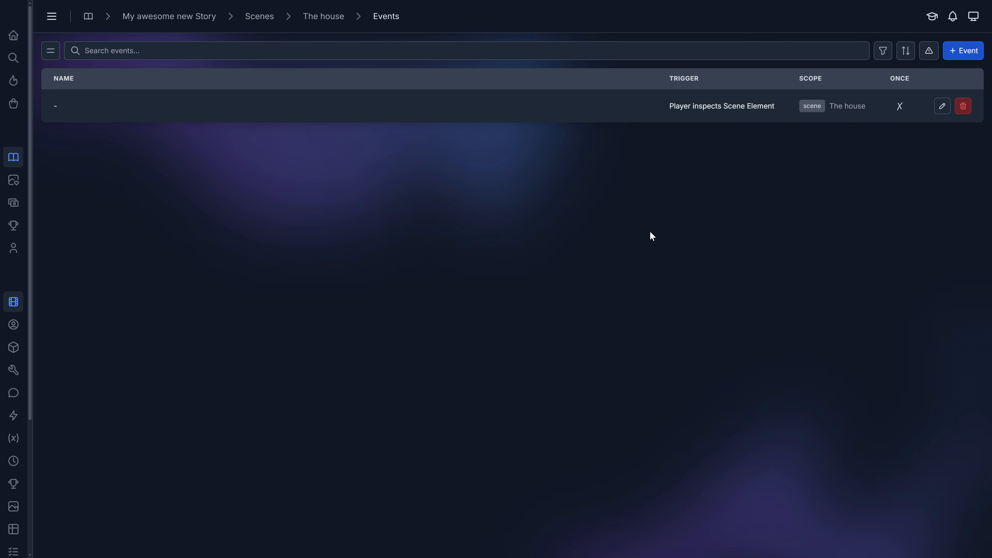
# - Open the list of all events in My awesome new Story from the story's dashboard
pyautogui.click(178, 17)
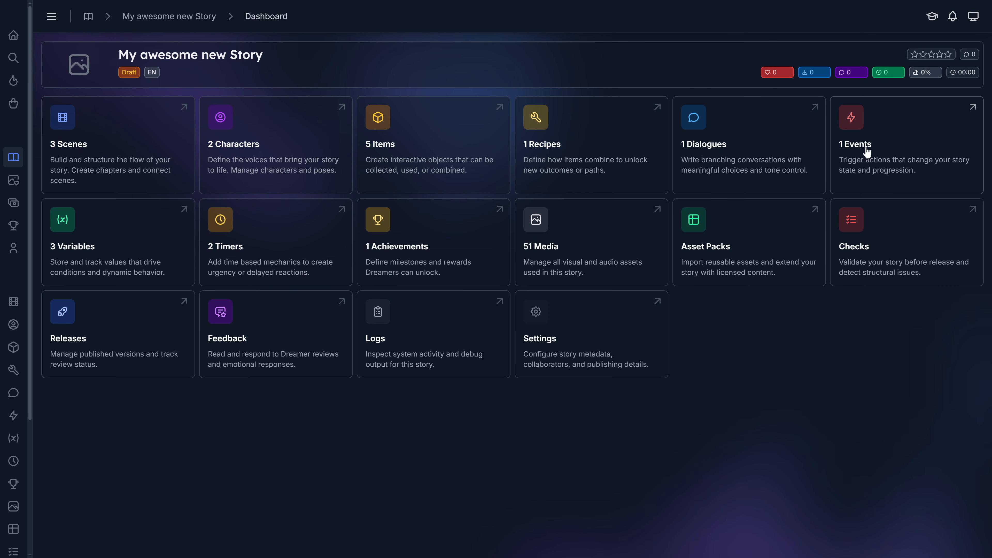
pyautogui.click(884, 140)
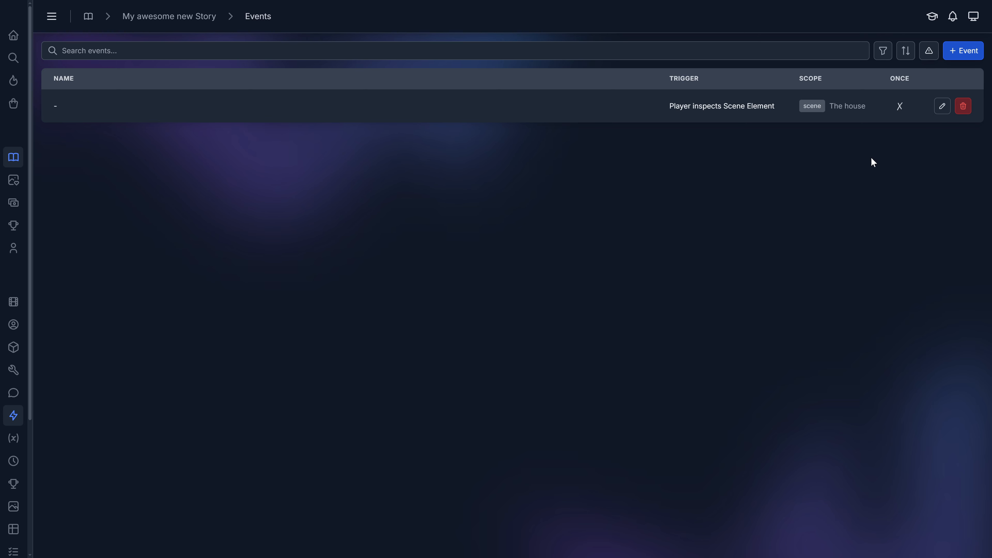